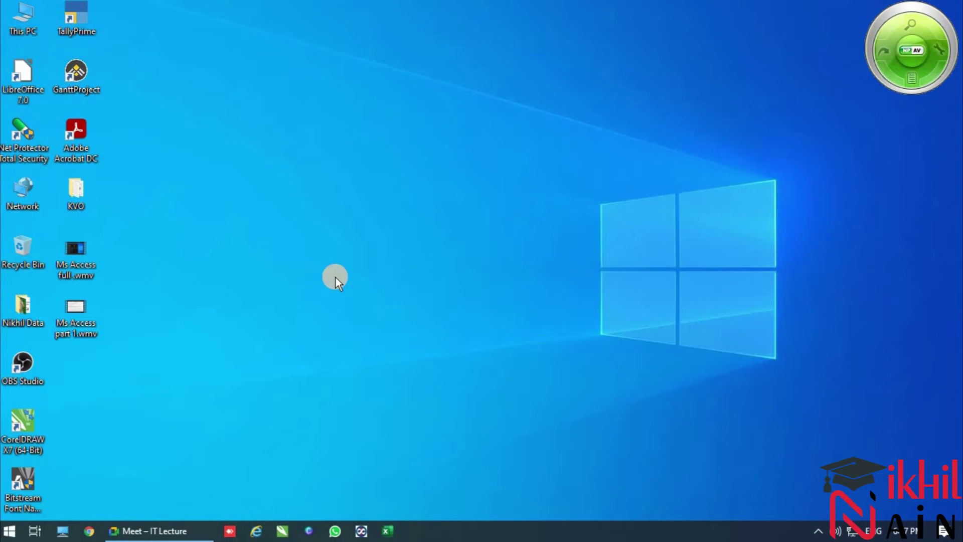
# Step: Launch LibreOffice Writer from the Windows Start search to get a blank Untitled 1 document
pyautogui.press('super')
pyautogui.write('w')
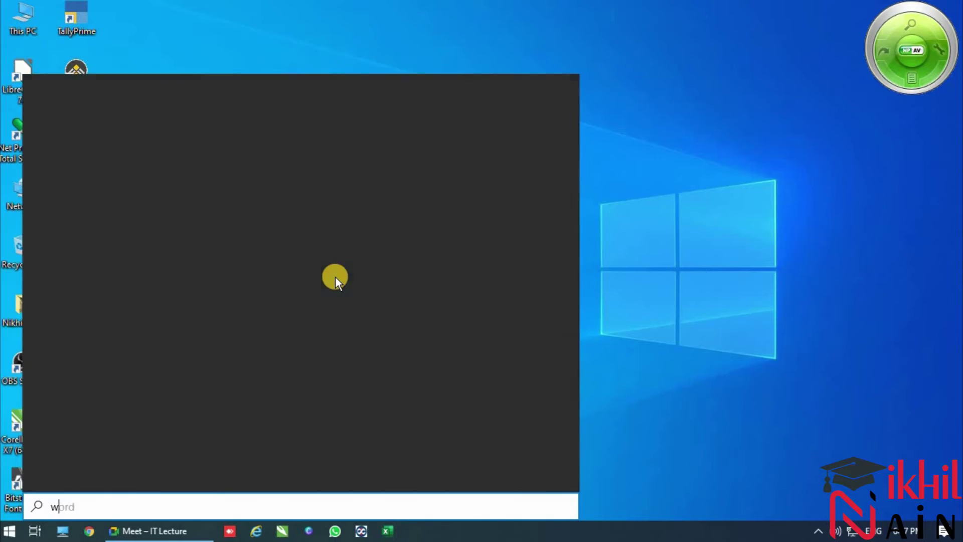
pyautogui.write('riter')
pyautogui.click(336, 278)
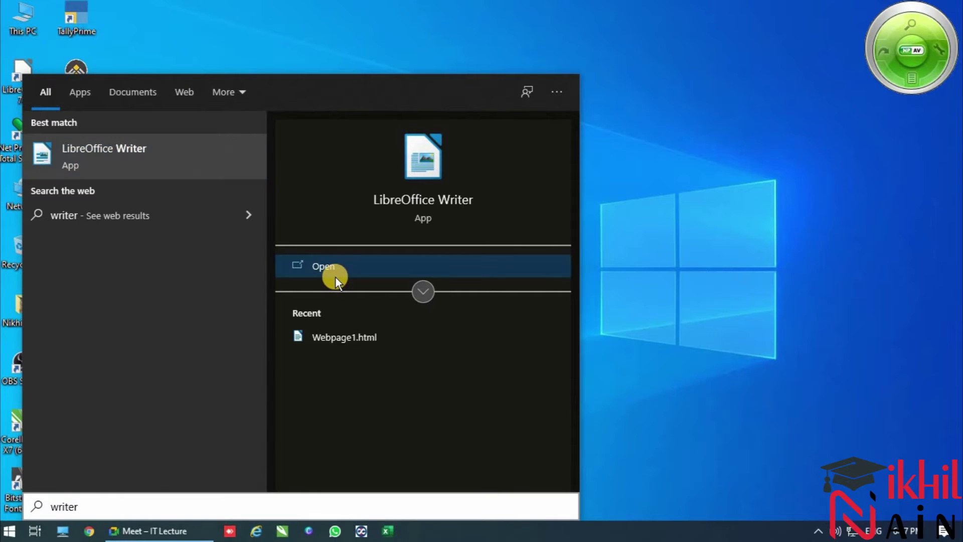
pyautogui.click(321, 270)
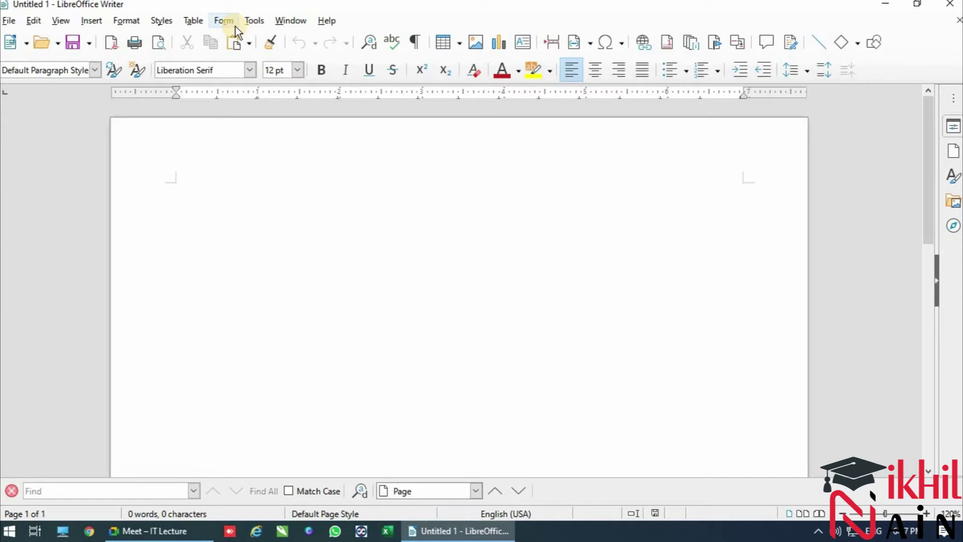
# Step: Type the greeting 'Dear Friend' on its own line, discarding a false-start line
pyautogui.write('Dear Friend')
pyautogui.press('Return')
pyautogui.write('Hello Eb')
pyautogui.press('BackSpace')
pyautogui.write('veryone ')
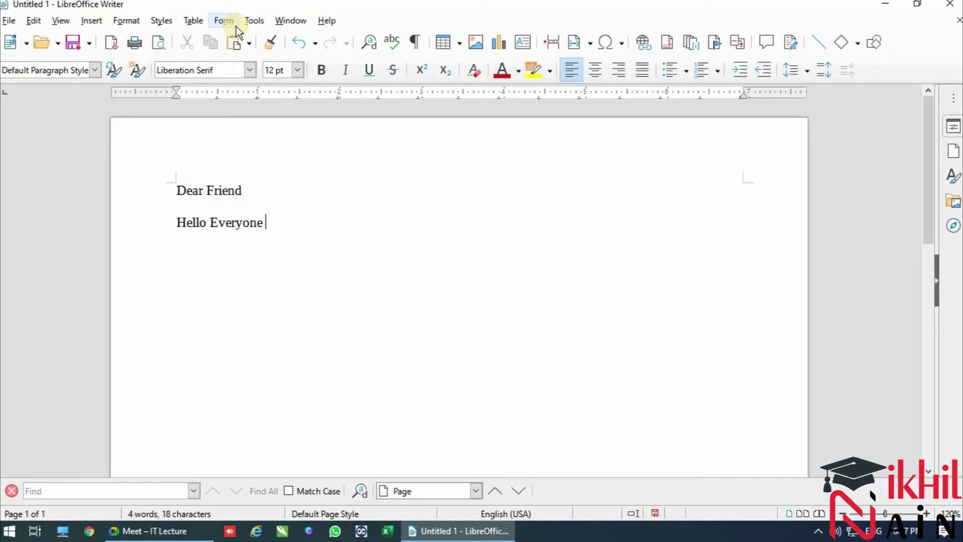
pyautogui.write('This week')
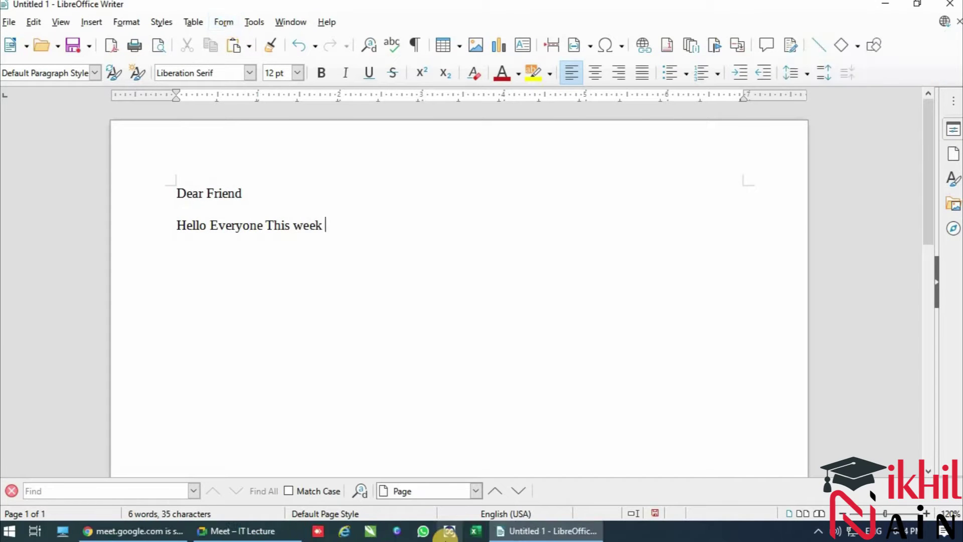
pyautogui.press('BackSpace')
pyautogui.press('BackSpace')
pyautogui.press('BackSpace')
pyautogui.press('BackSpace')
pyautogui.press('BackSpace')
pyautogui.press('BackSpace')
pyautogui.press('BackSpace')
pyautogui.press('BackSpace')
pyautogui.press('BackSpace')
pyautogui.press('BackSpace')
pyautogui.press('BackSpace')
pyautogui.press('BackSpace')
pyautogui.press('BackSpace')
pyautogui.press('BackSpace')
# Step: Type the invitation to my Birthday party on 25-Feb-2021 along with your family
pyautogui.write('We would like to invite ')
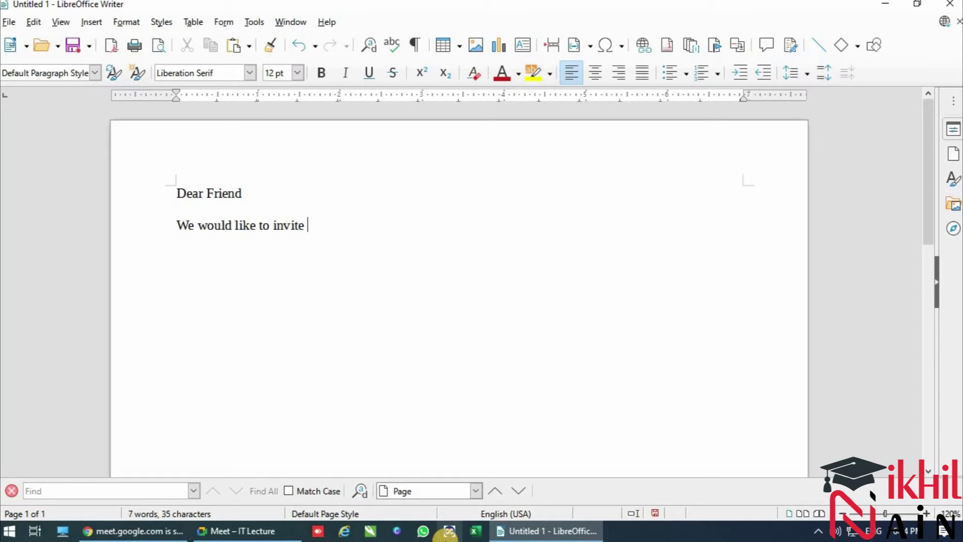
pyautogui.write('you to join us for my Birthday party on ')
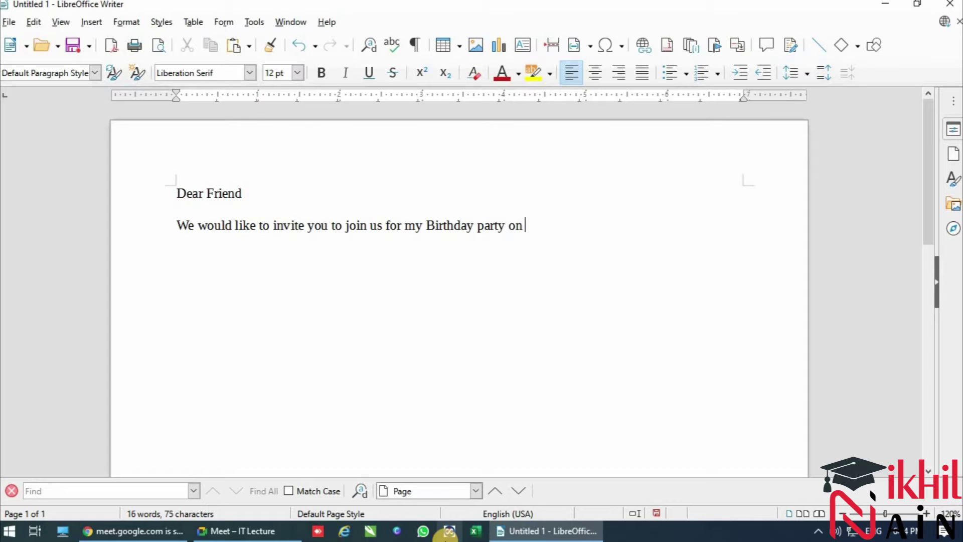
pyautogui.write('25-Feb-2021')
pyautogui.press('Return')
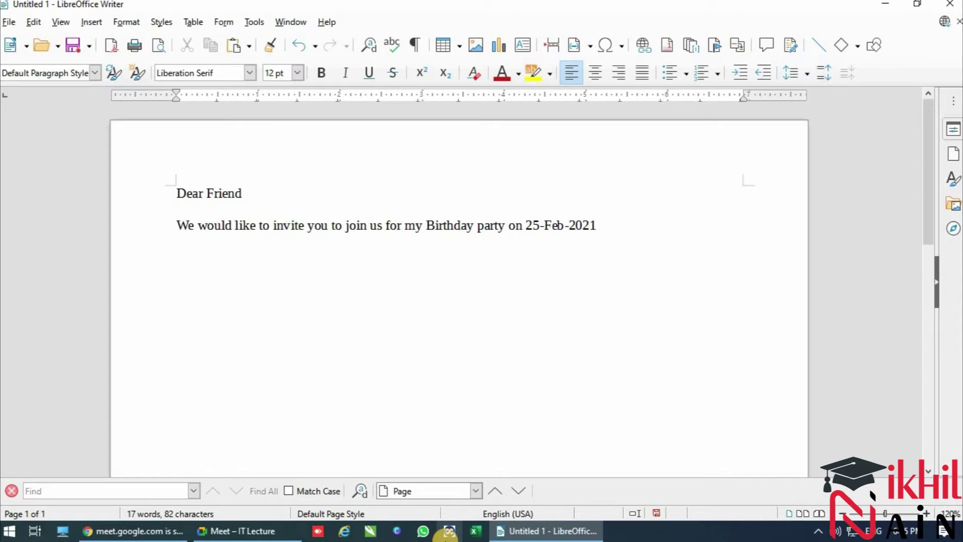
pyautogui.press('BackSpace')
pyautogui.write('along with your family')
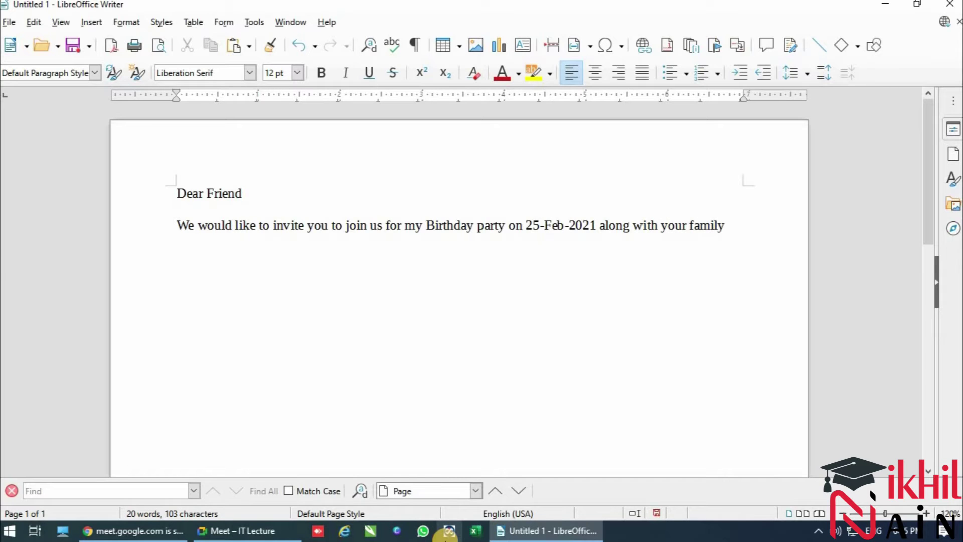
pyautogui.write(', ')
pyautogui.write('we ')
pyautogui.write('are planing ')
pyautogui.write('this party')
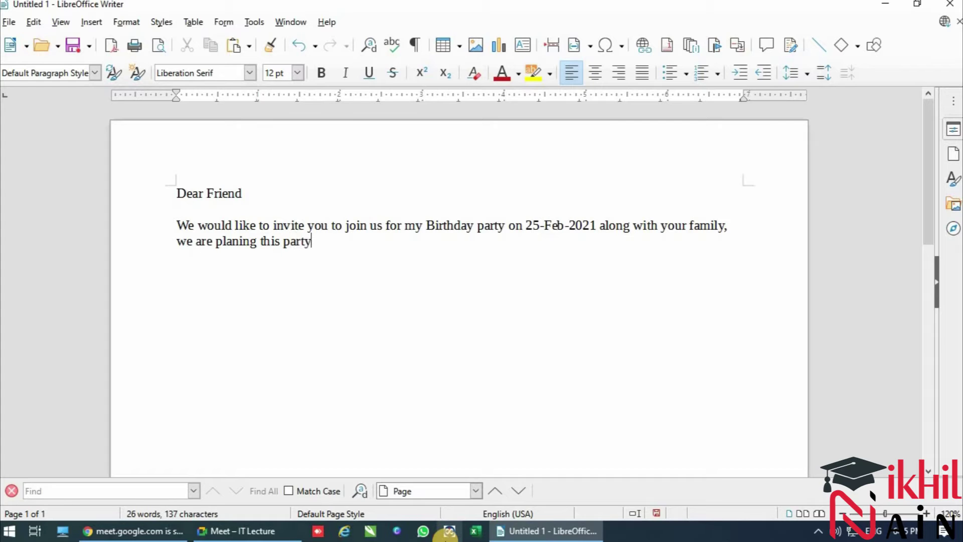
pyautogui.press('BackSpace')
pyautogui.press('BackSpace')
# Step: Finish the paragraph with 'party at my residual place. We hope you would come.'
pyautogui.press('BackSpace')
pyautogui.press('BackSpace')
pyautogui.press('BackSpace')
pyautogui.write('birthday apri')
pyautogui.press('BackSpace')
pyautogui.press('BackSpace')
pyautogui.press('BackSpace')
pyautogui.press('BackSpace')
pyautogui.write('party at my residual ')
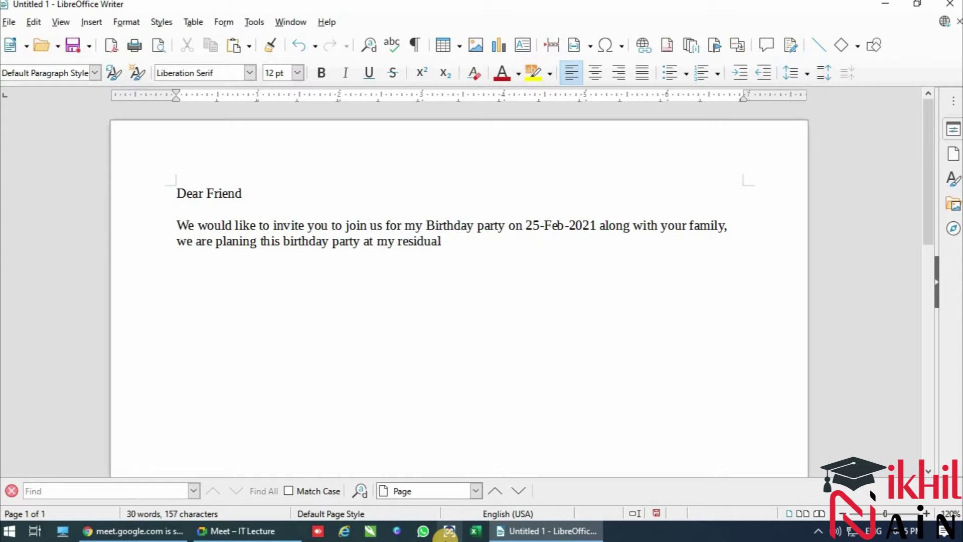
pyautogui.write('place')
pyautogui.press('BackSpace')
pyautogui.write('. We hope')
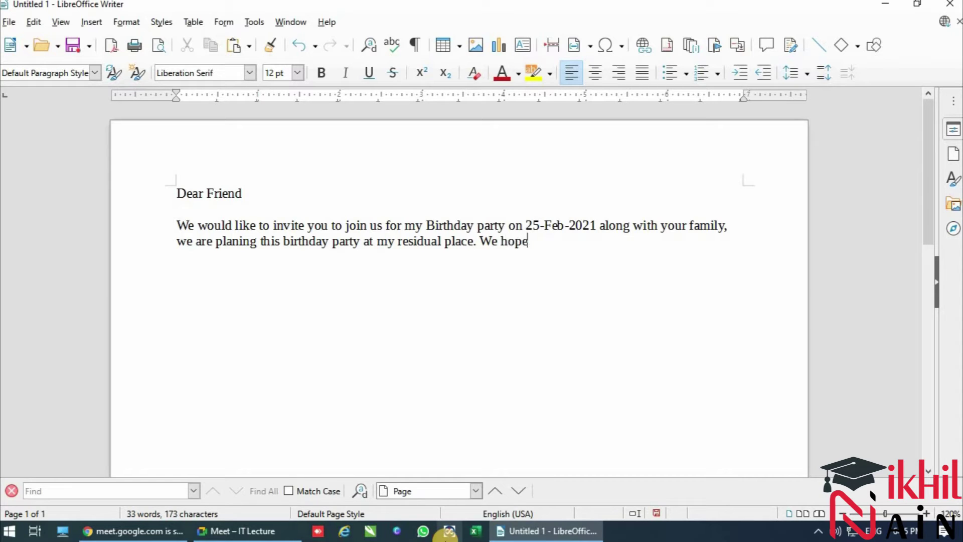
pyautogui.write(' you would come')
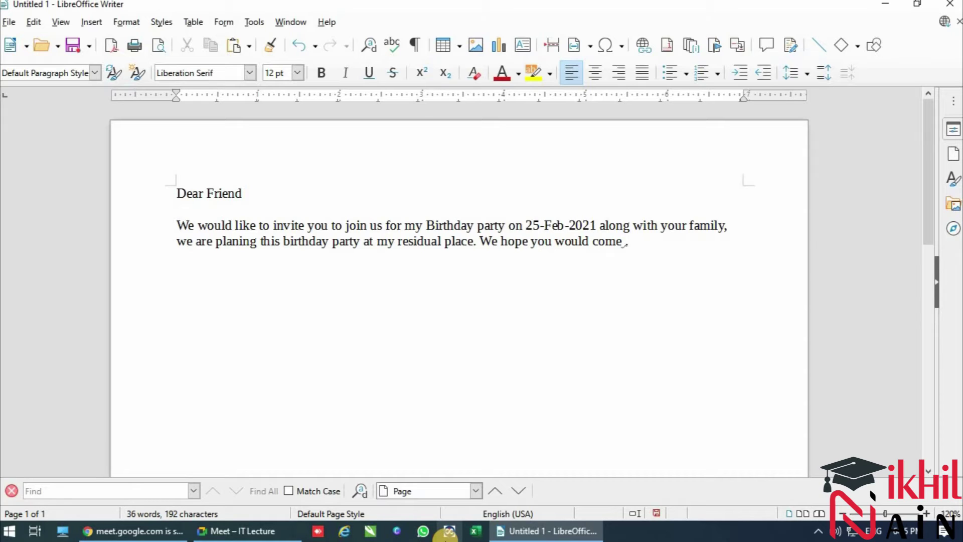
pyautogui.press('BackSpace')
pyautogui.press('BackSpace')
# Step: Add closing lines 'Looking forward to meet you', 'with best wishes' and the sign-off line
pyautogui.press('Return')
pyautogui.write('Looking forward to ')
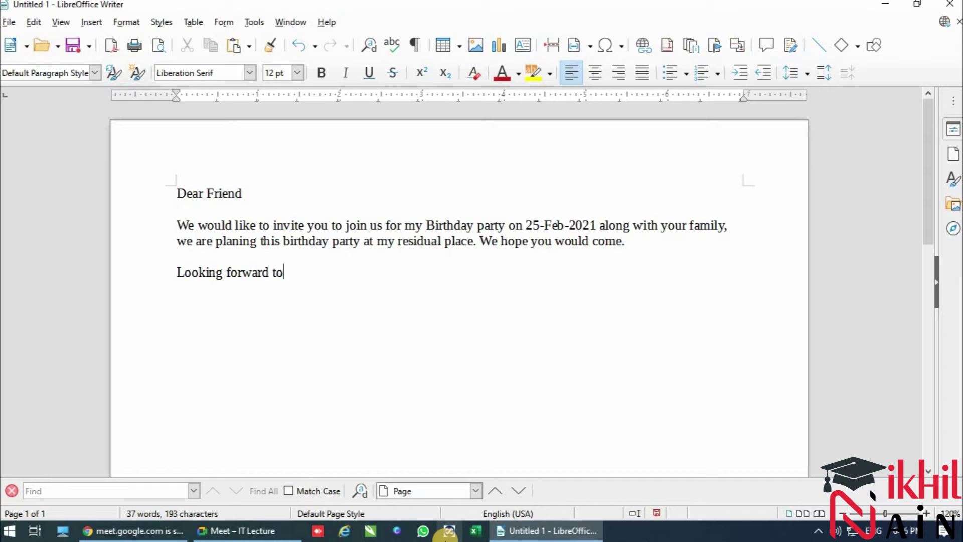
pyautogui.write('meet you')
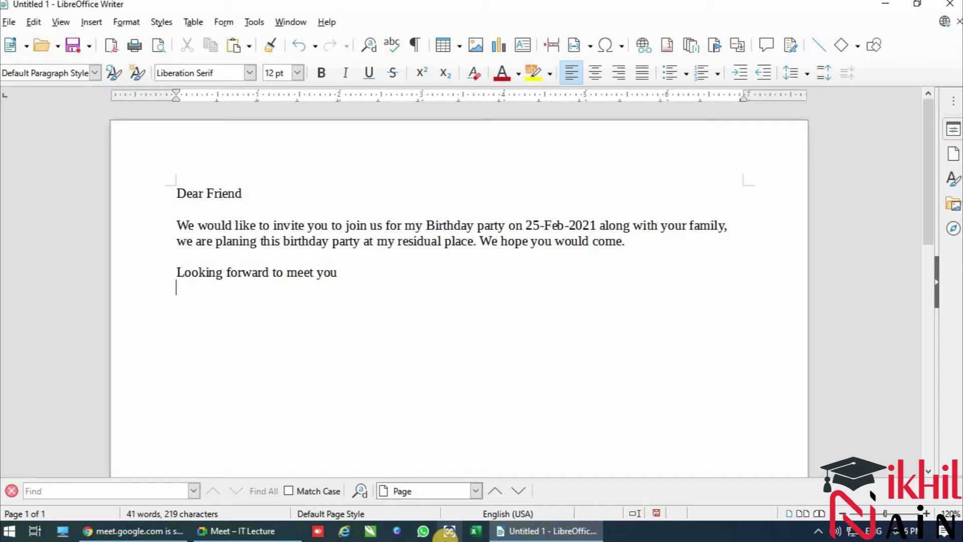
pyautogui.write('with best wishes')
pyautogui.press('Return')
pyautogui.press('BackSpace')
pyautogui.press('BackSpace')
pyautogui.write('s')
pyautogui.press('Return')
pyautogui.write('your')
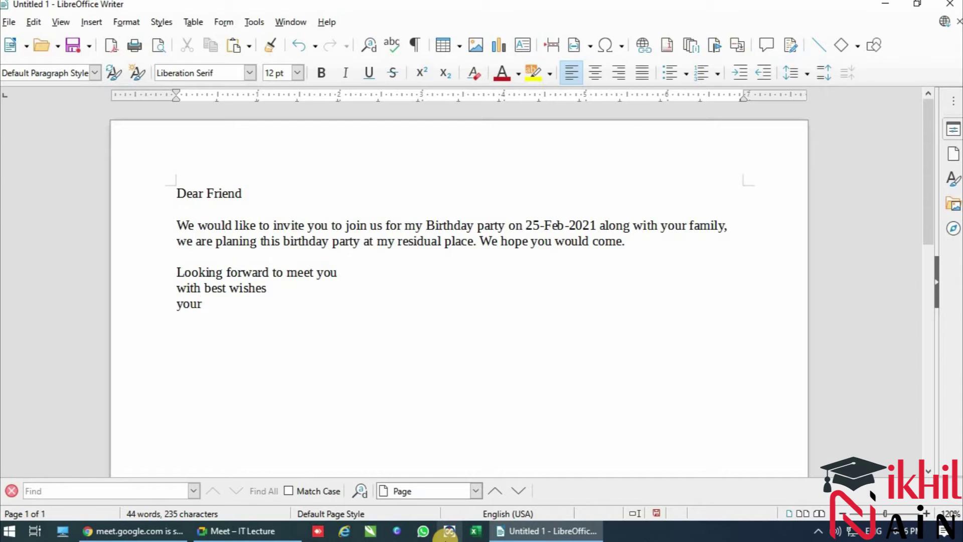
pyautogui.write("'s ")
pyautogui.write('Ch')
pyautogui.write('adibudy')
pyautogui.press('Return')
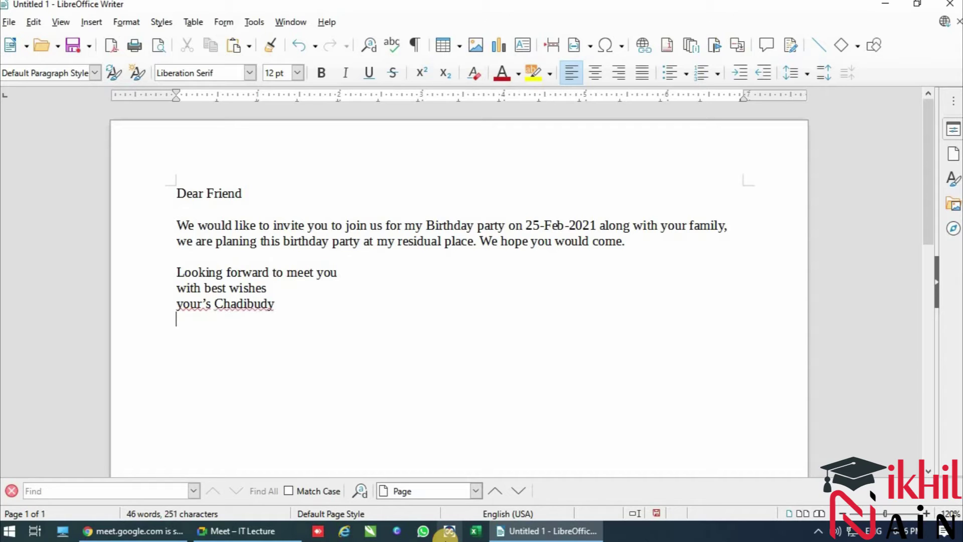
# Step: Add the sender's name and right-align the two signature lines
pyautogui.write('Nikh')
pyautogui.write('il')
pyautogui.press('Return')
pyautogui.press('Up')
pyautogui.press('Up')
pyautogui.press('Up')
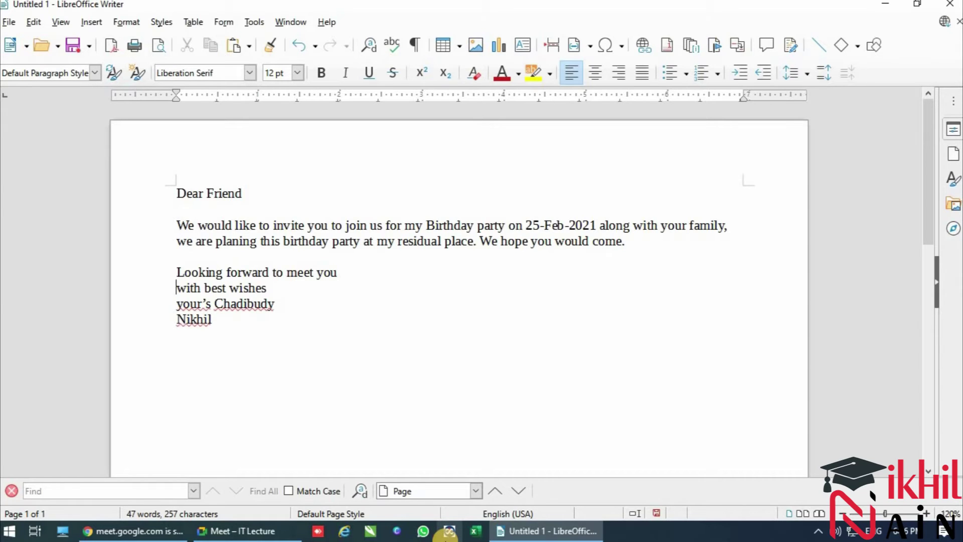
pyautogui.hotkey('shift', 'Down')
pyautogui.hotkey('shift', 'Down')
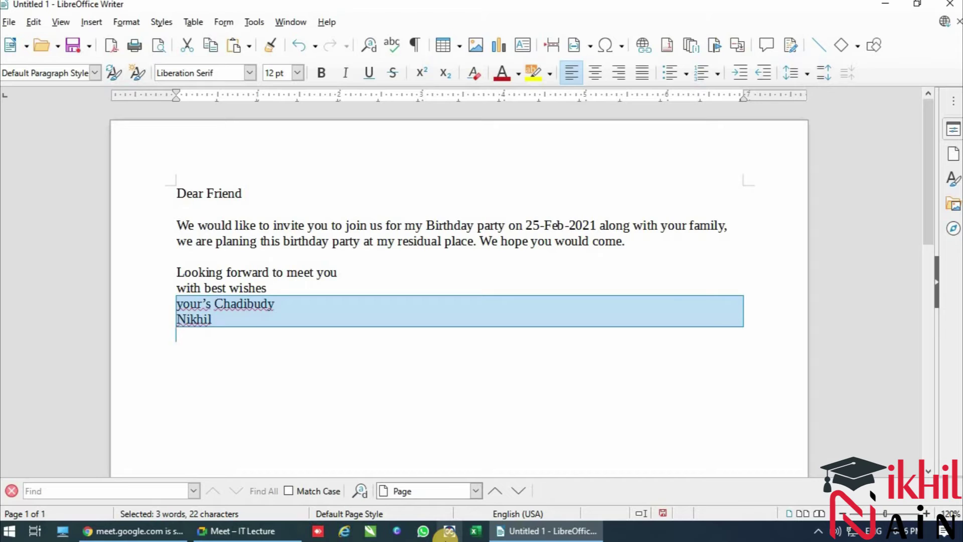
pyautogui.hotkey('ctrl', 'r')
# Step: Insert an empty line above 'Dear Friend' at the top of the letter
pyautogui.press('Up')
pyautogui.press('Up')
pyautogui.press('Up')
pyautogui.press('Up')
pyautogui.press('Up')
pyautogui.press('Up')
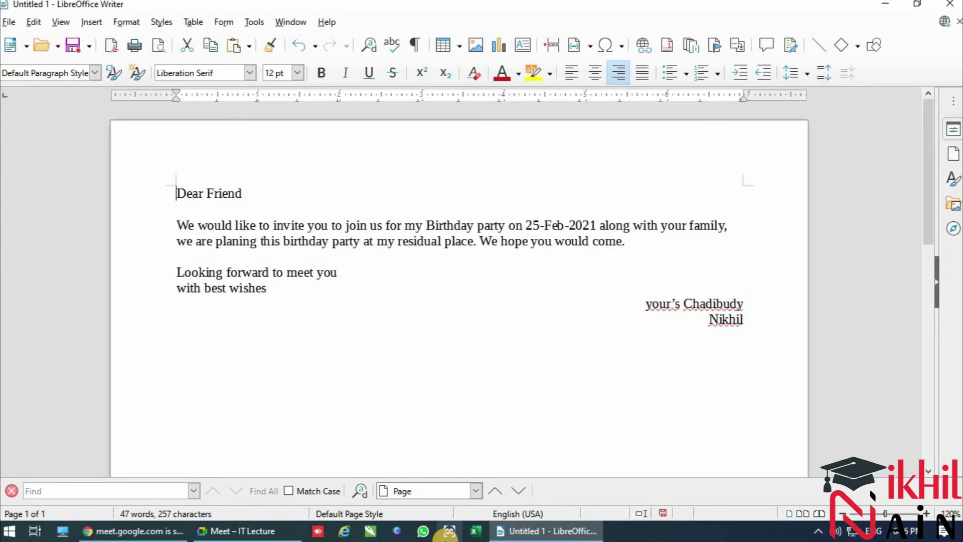
pyautogui.press('Return')
pyautogui.press('Return')
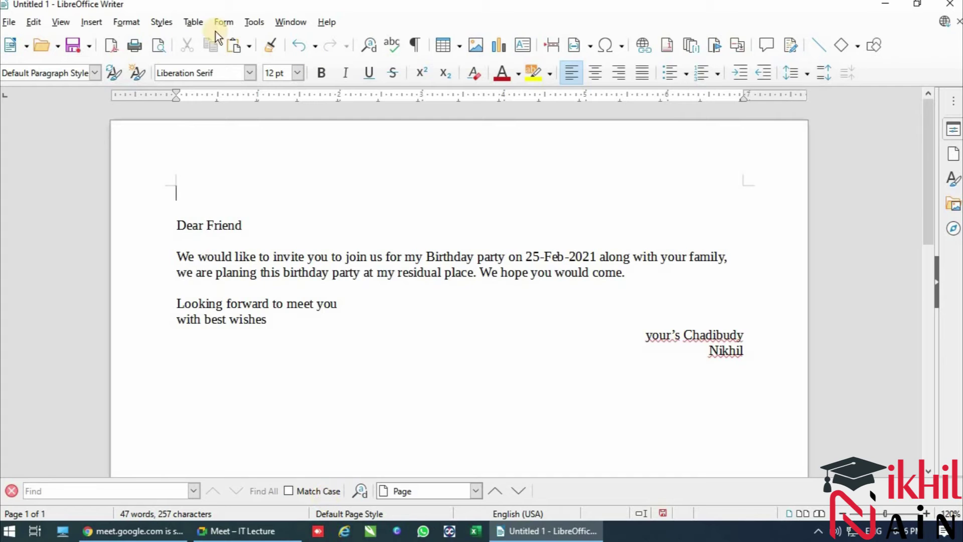
pyautogui.click(252, 25)
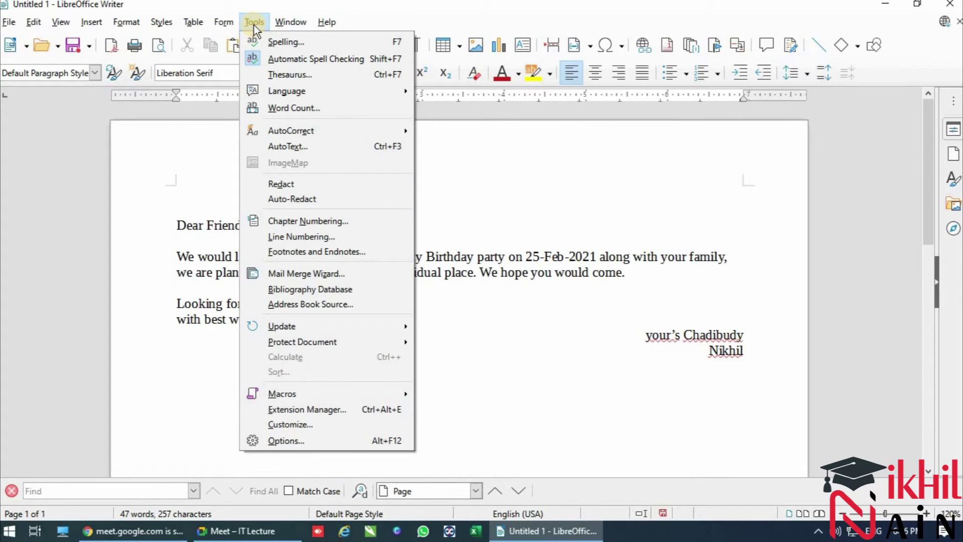
# Step: Run the Mail Merge Wizard on the current document as a Letter, up to Insert Address Block
pyautogui.click(325, 279)
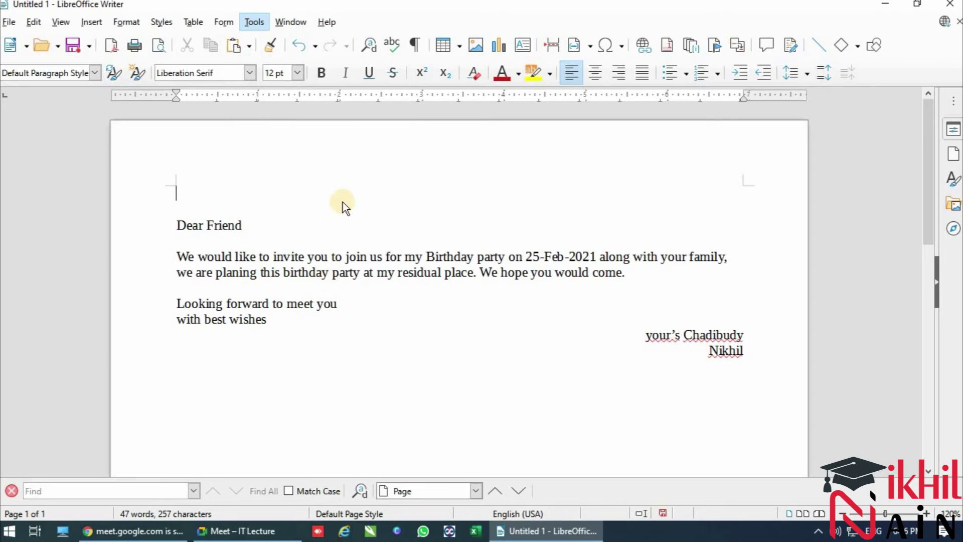
pyautogui.click(444, 116)
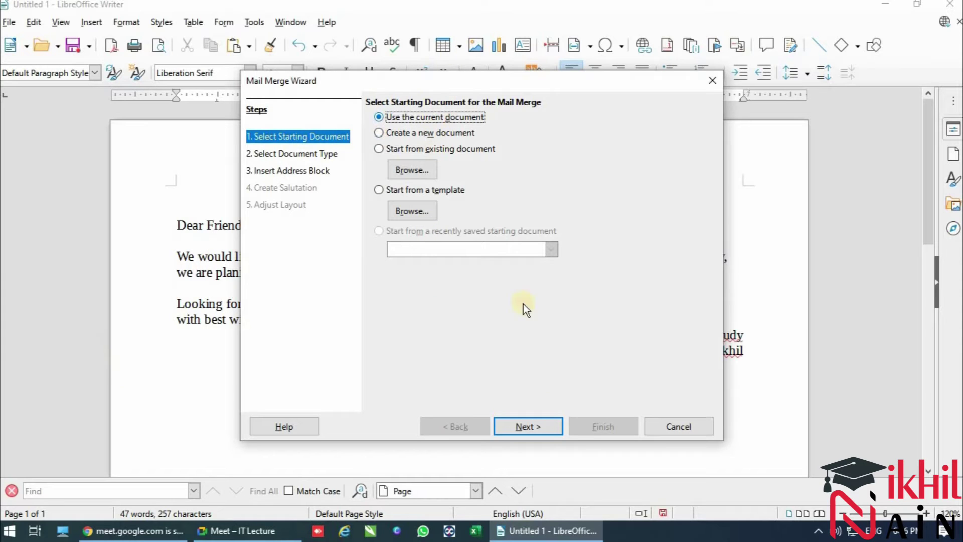
pyautogui.click(554, 428)
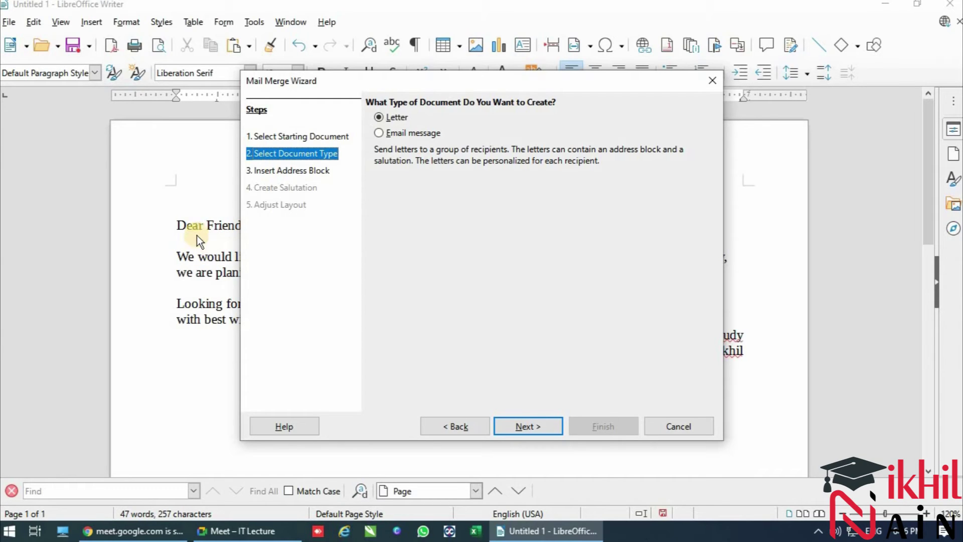
pyautogui.click(512, 425)
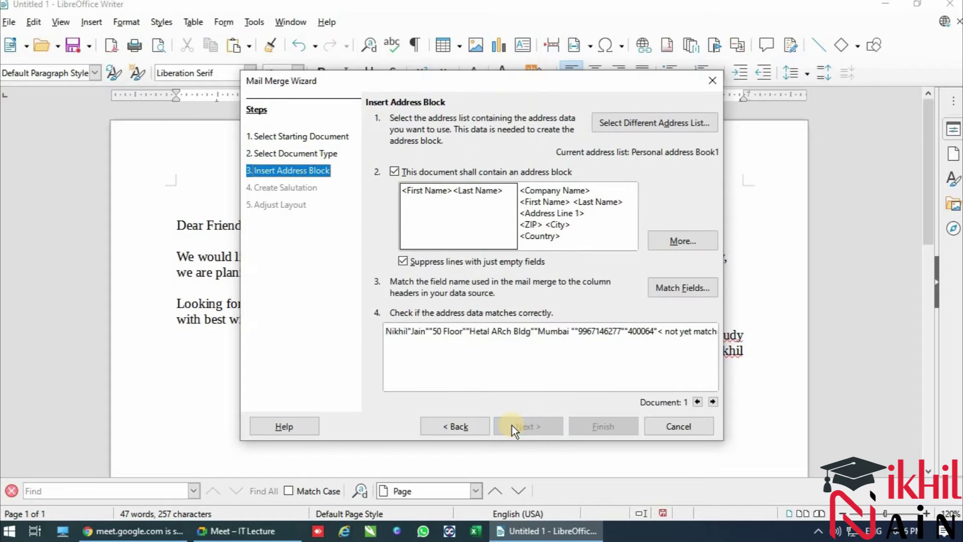
# Step: Remove Personal address Book1 and the other existing address list, then start a new list
pyautogui.click(649, 123)
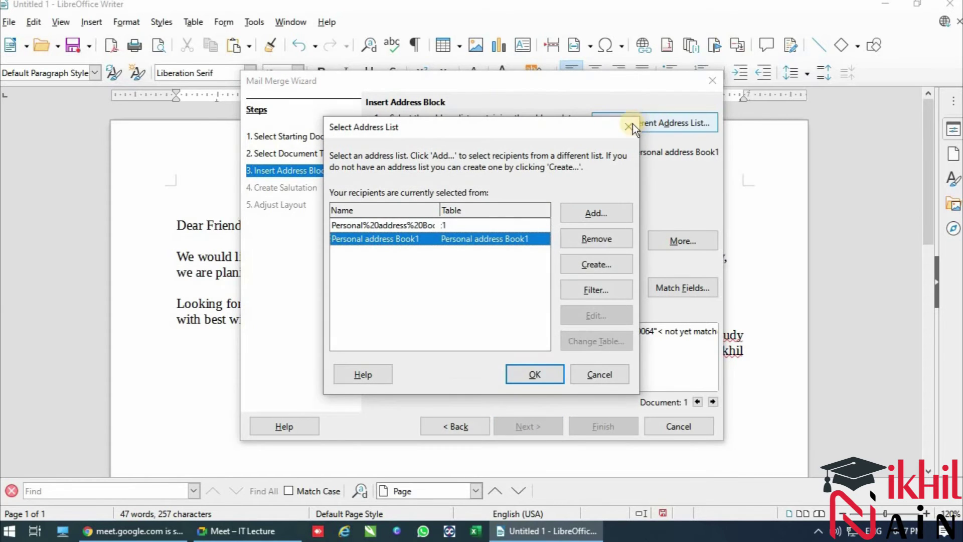
pyautogui.click(571, 240)
pyautogui.click(502, 284)
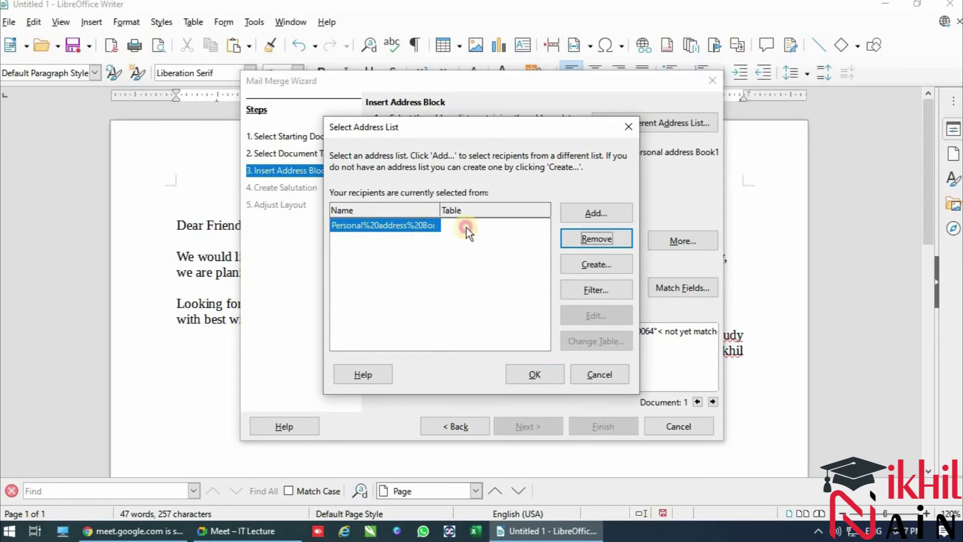
pyautogui.click(602, 238)
pyautogui.click(505, 282)
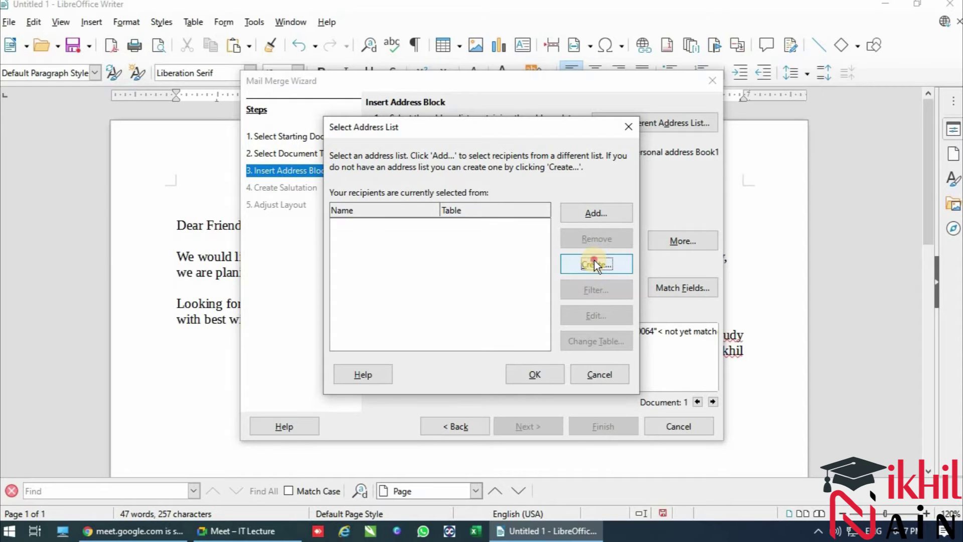
pyautogui.click(594, 260)
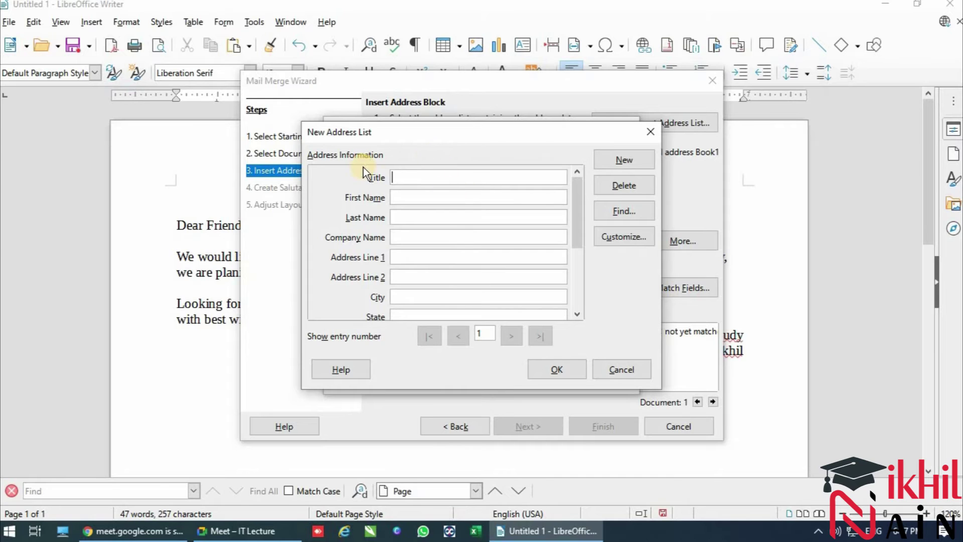
# Step: Remove the Title and Company Name fields from the new address list
pyautogui.click(646, 237)
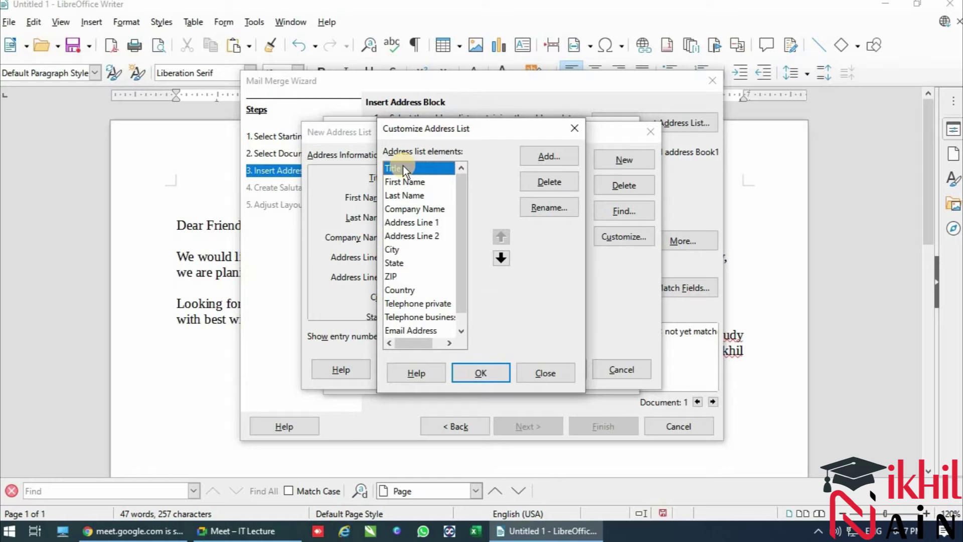
pyautogui.click(550, 181)
pyautogui.click(414, 195)
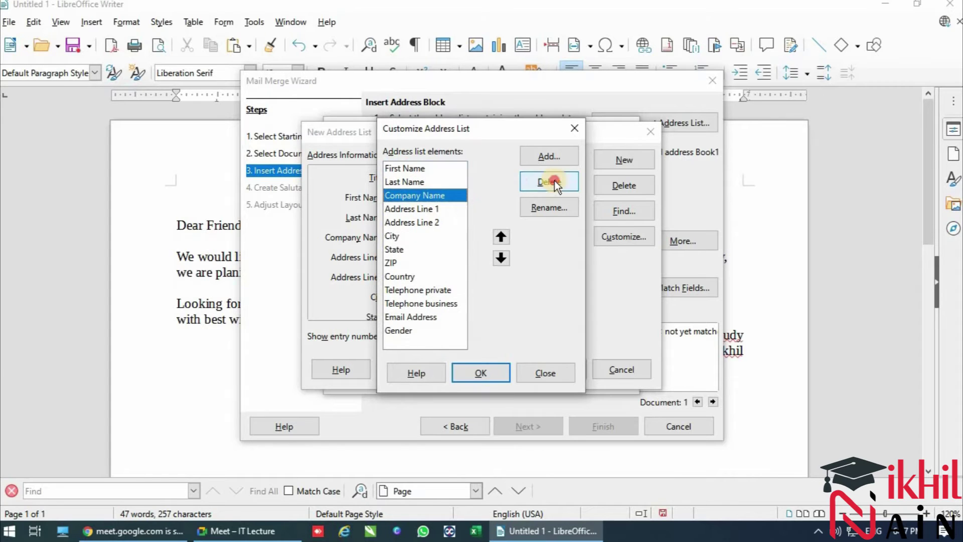
pyautogui.click(554, 181)
# Step: Delete Gender, Email, both Telephone, Country and State fields, keeping six fields
pyautogui.click(400, 237)
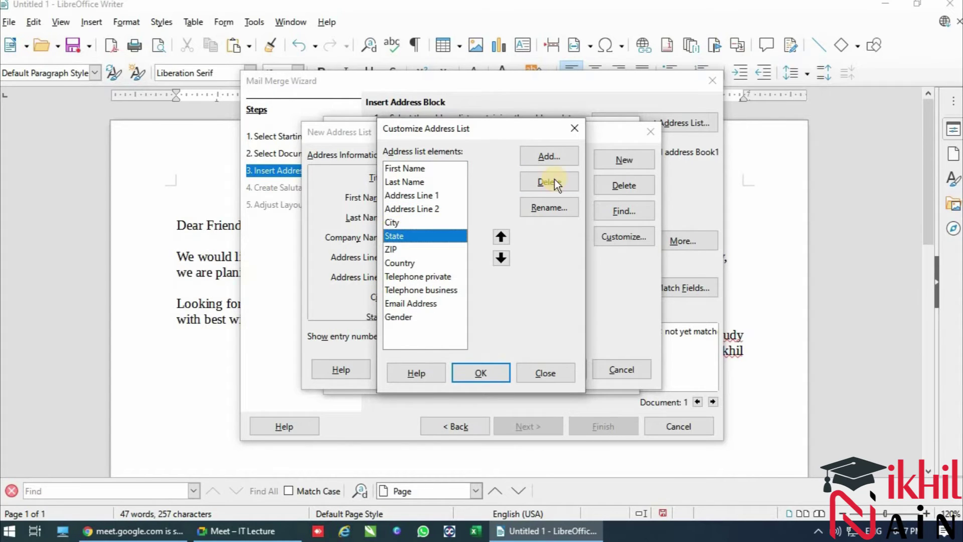
pyautogui.click(412, 263)
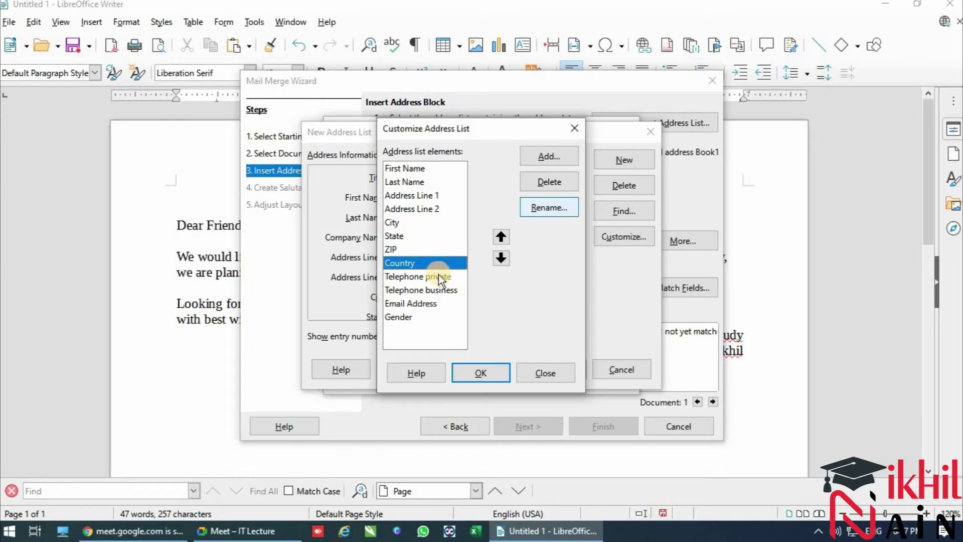
pyautogui.click(421, 312)
pyautogui.click(548, 181)
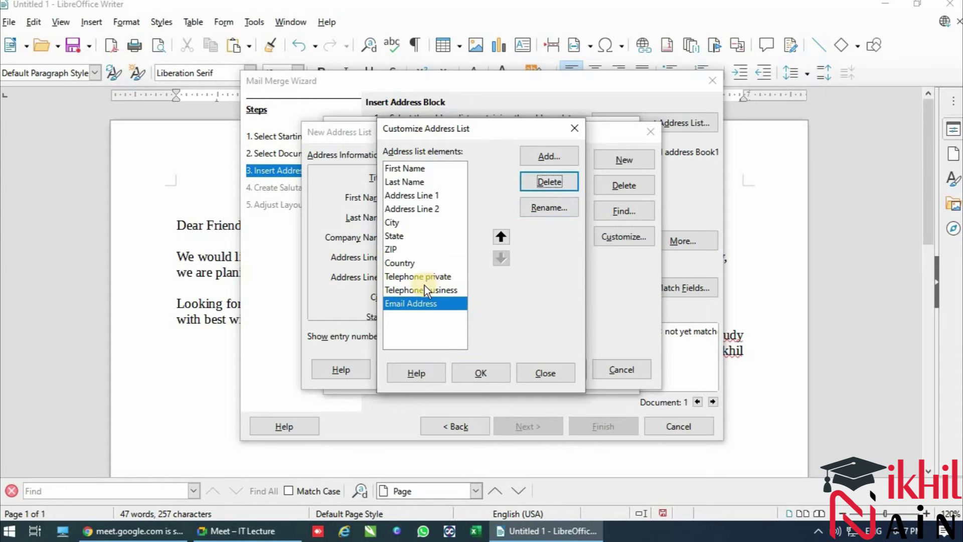
pyautogui.click(521, 186)
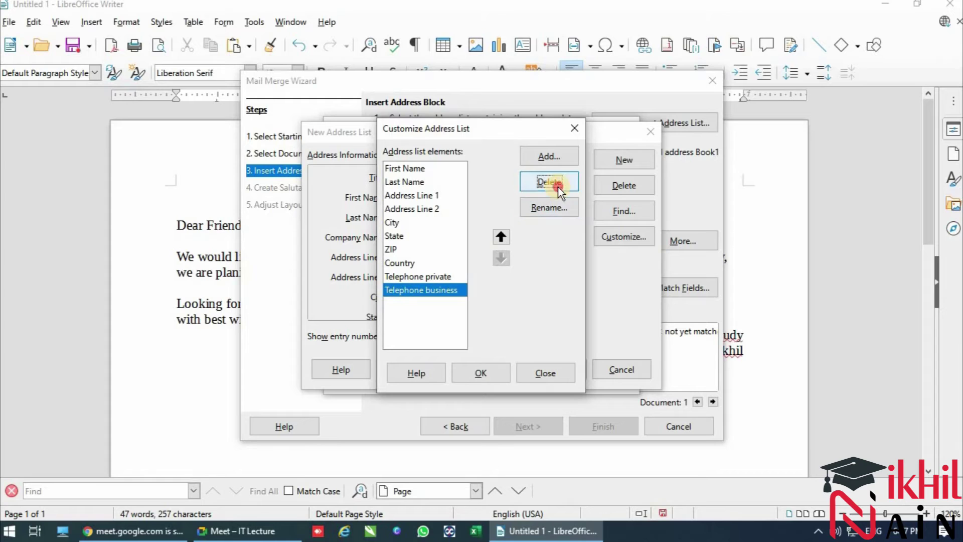
pyautogui.click(559, 186)
pyautogui.click(558, 181)
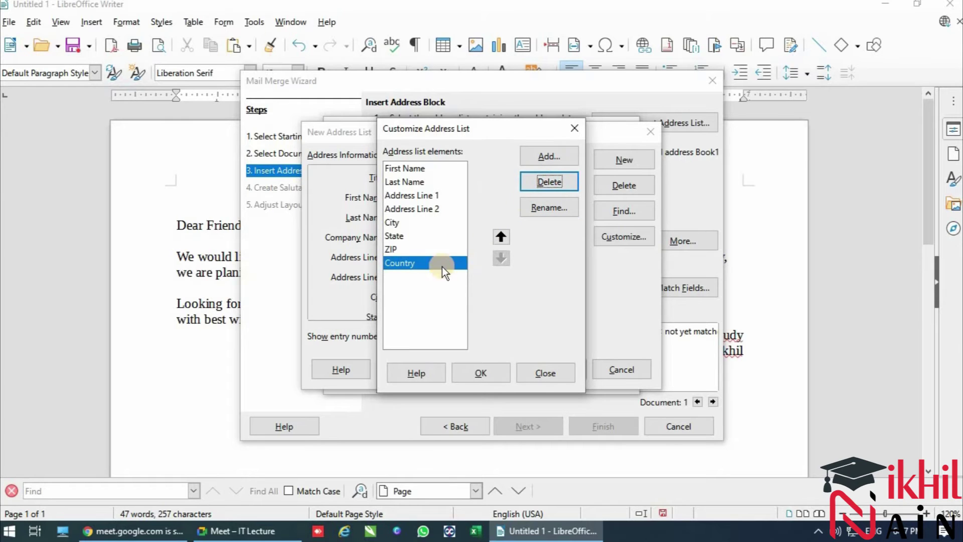
pyautogui.click(551, 190)
pyautogui.click(426, 236)
pyautogui.click(555, 187)
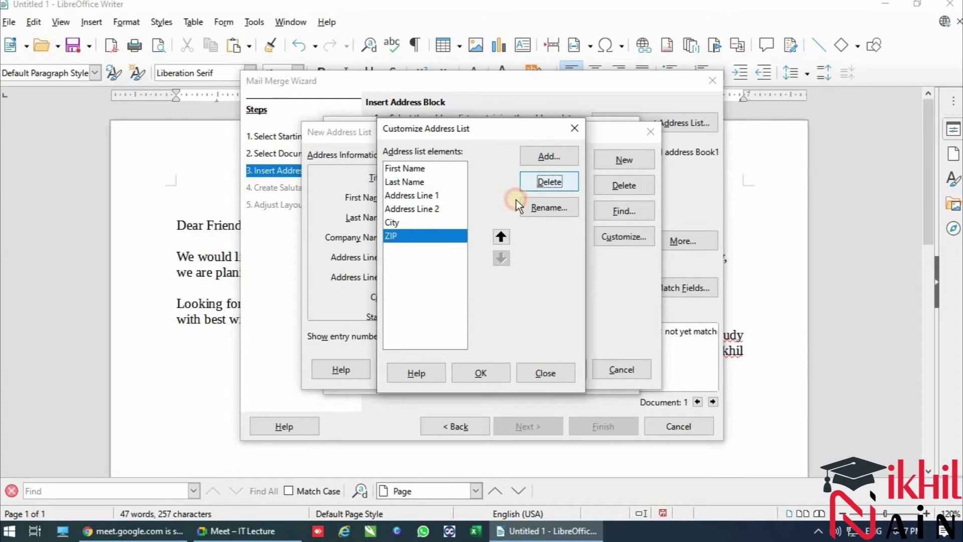
pyautogui.click(485, 372)
pyautogui.click(409, 174)
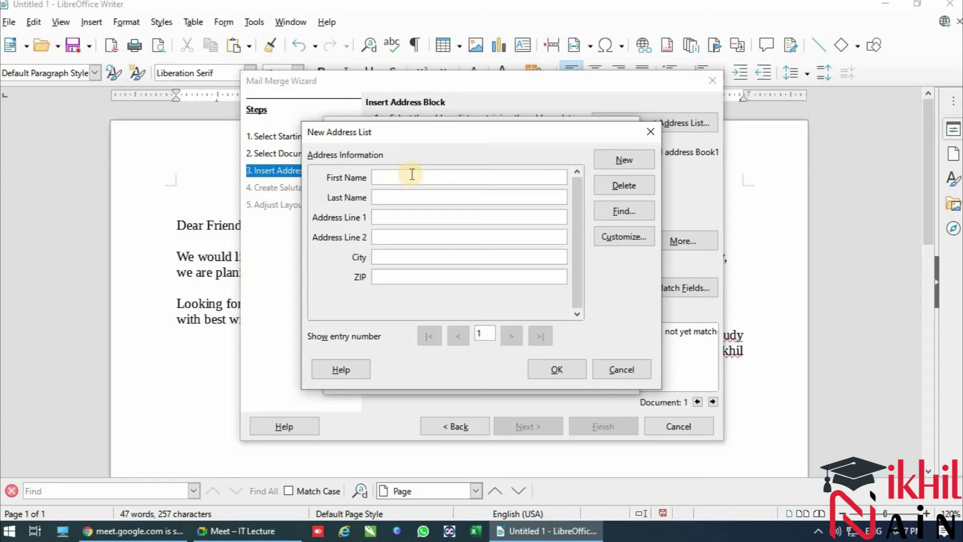
# Step: Enter the first recipient's name, address lines, city and ZIP
pyautogui.press('Tab')
pyautogui.press('Tab')
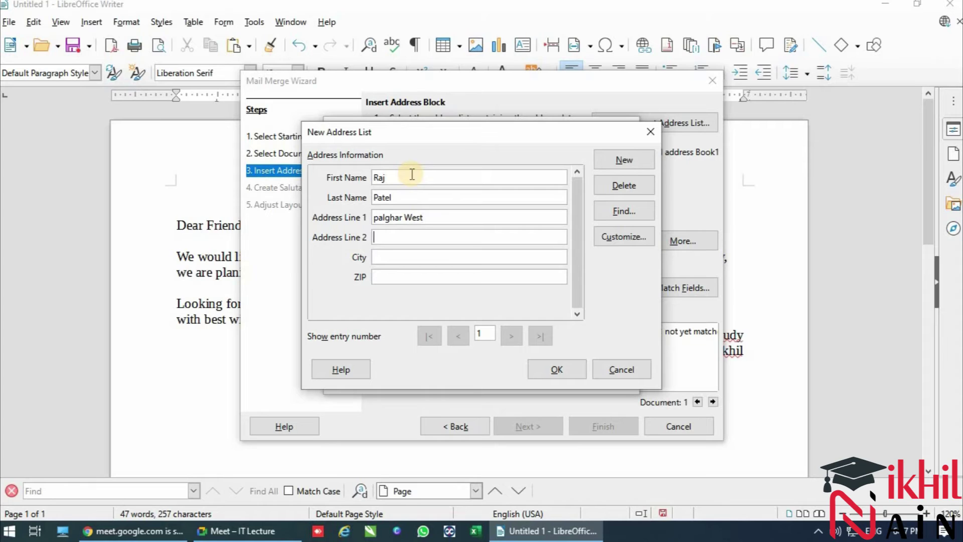
pyautogui.press('Tab')
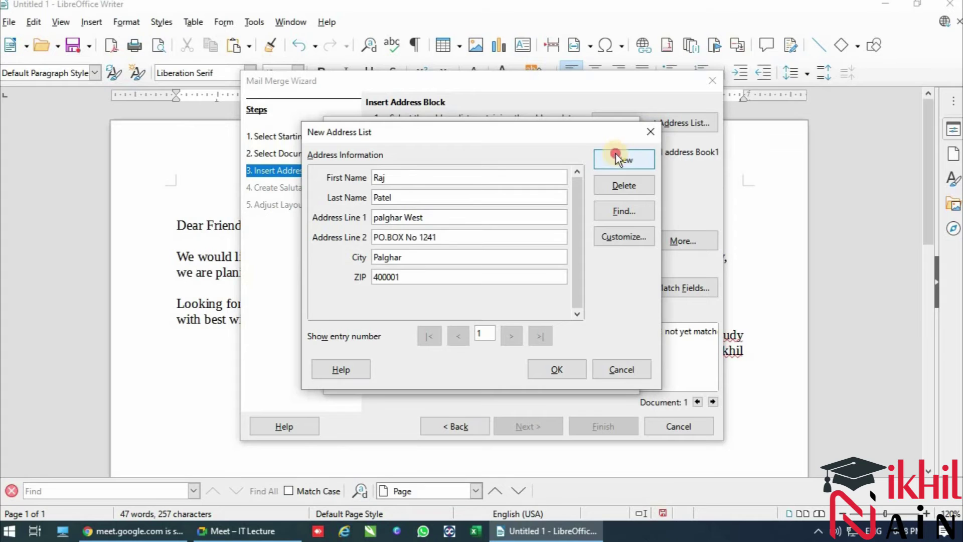
# Step: Add a second entry with the recipient's name, address lines, city and ZIP
pyautogui.click(616, 154)
pyautogui.click(420, 175)
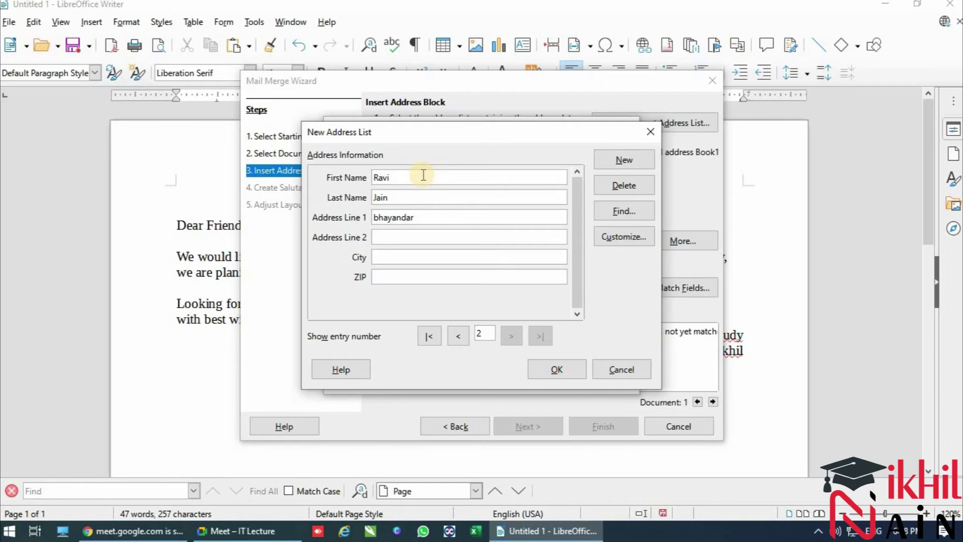
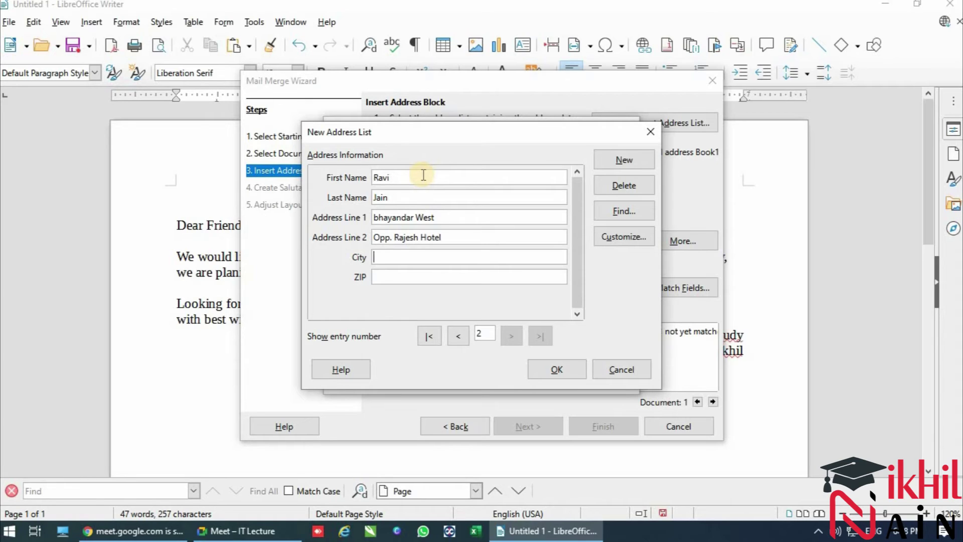
pyautogui.press('Tab')
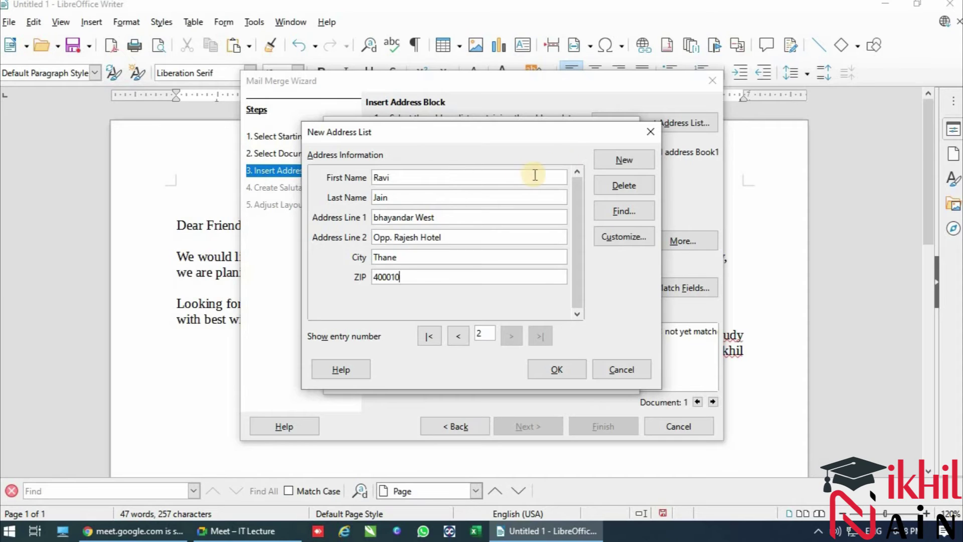
# Step: Add a third entry with name, two address lines, city and ZIP, then confirm the list
pyautogui.click(628, 158)
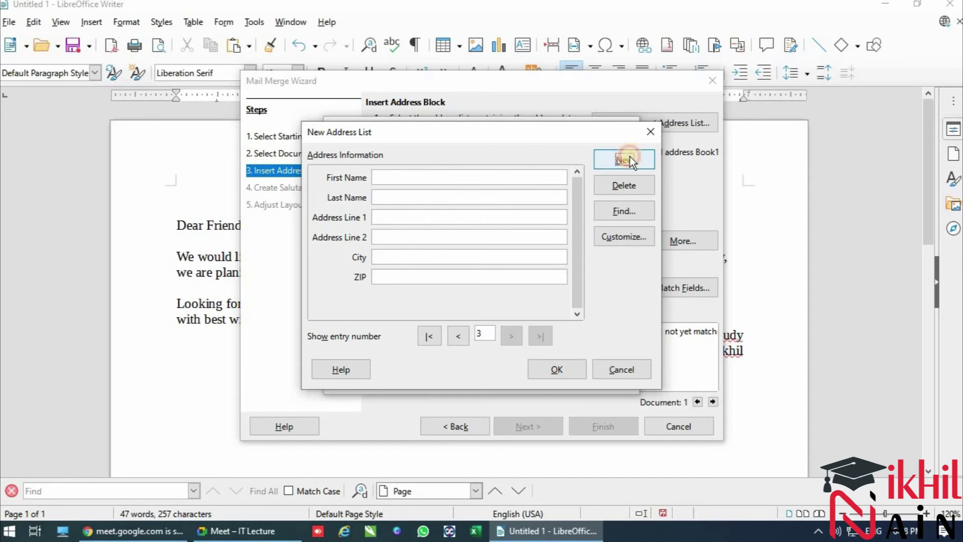
pyautogui.click(482, 180)
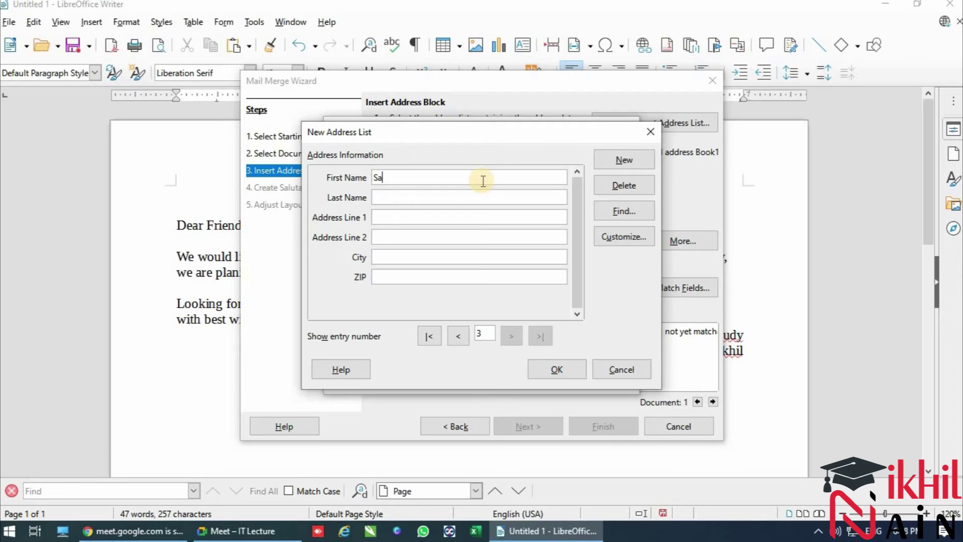
pyautogui.press('Tab')
pyautogui.press('Tab')
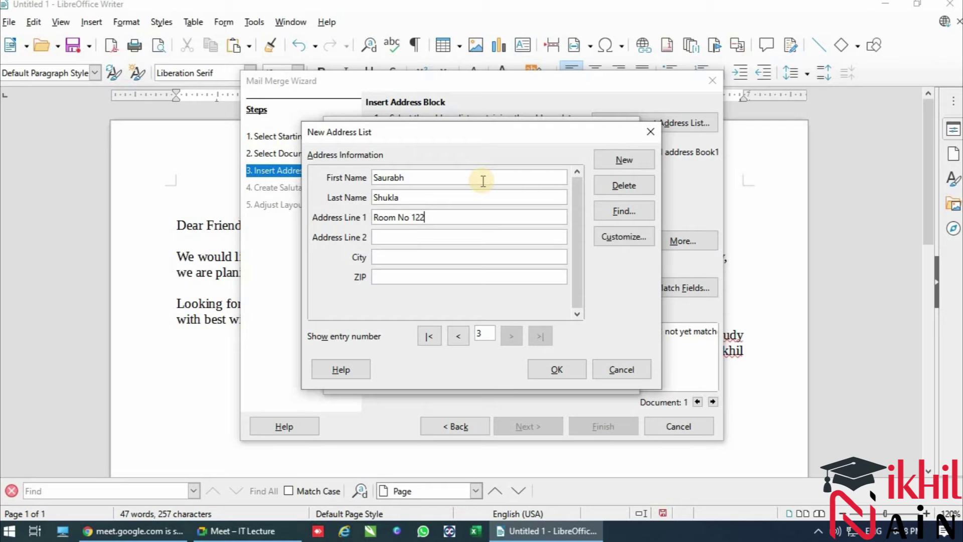
pyautogui.press('Tab')
pyautogui.press('Tab')
pyautogui.press('Tab')
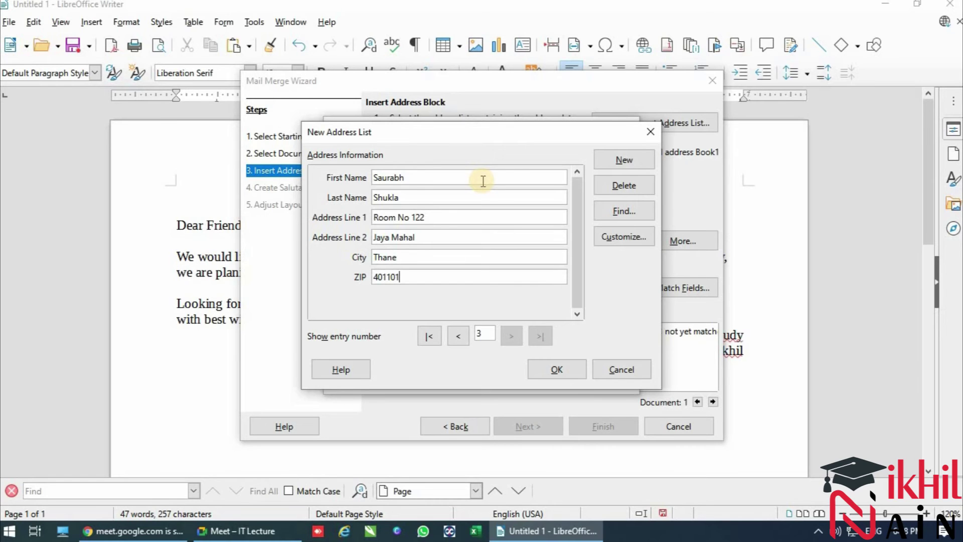
pyautogui.click(572, 368)
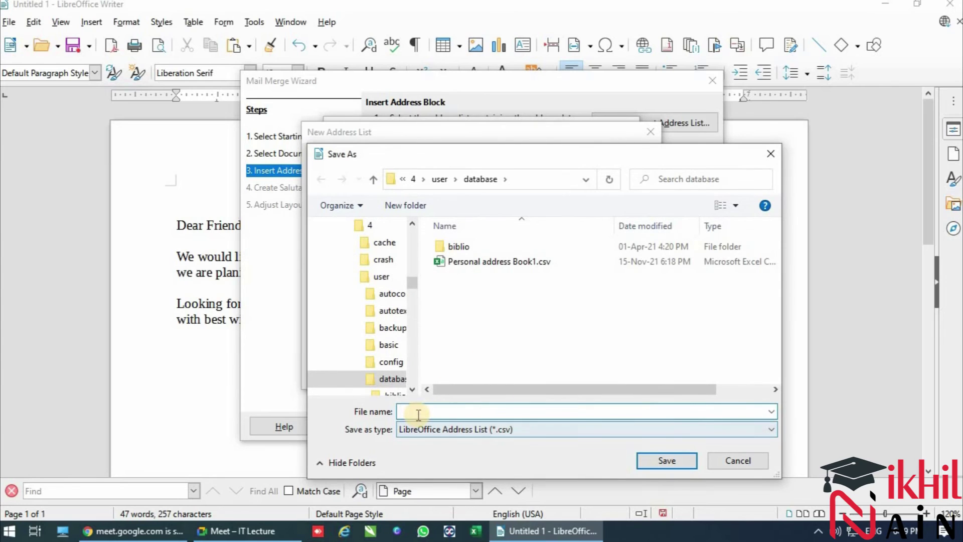
# Step: Save the address list as FriendsBook and use it as the recipient list
pyautogui.write('Fri')
pyautogui.write('iend')
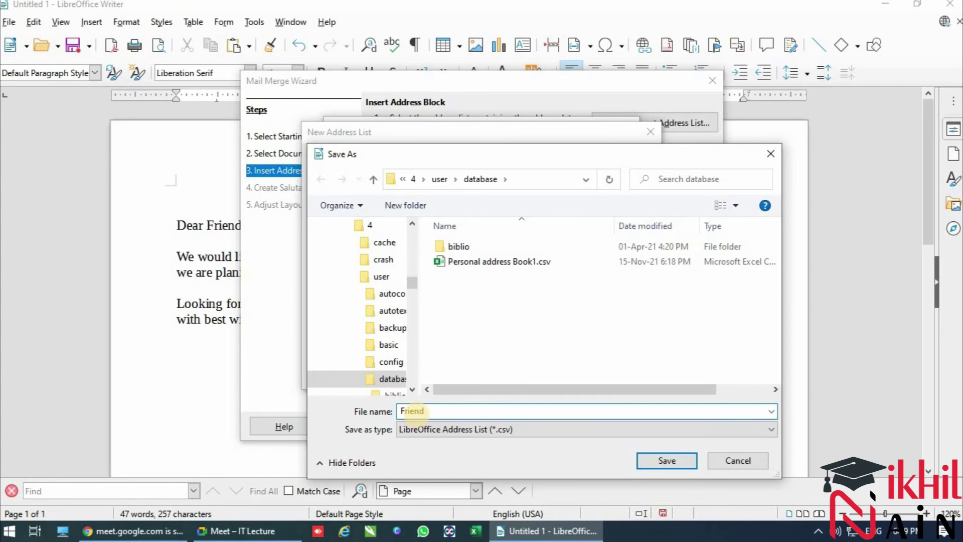
pyautogui.write('sBook')
pyautogui.press('Return')
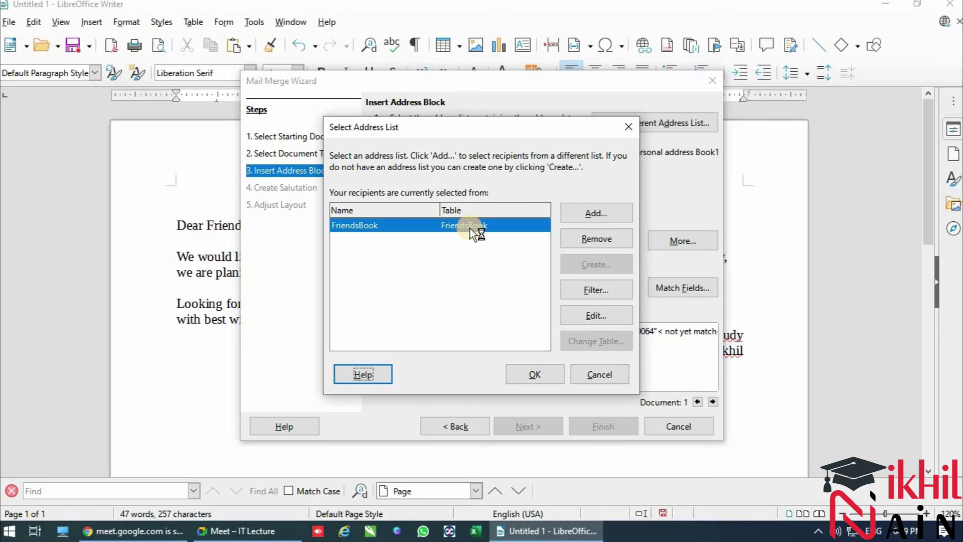
pyautogui.click(529, 376)
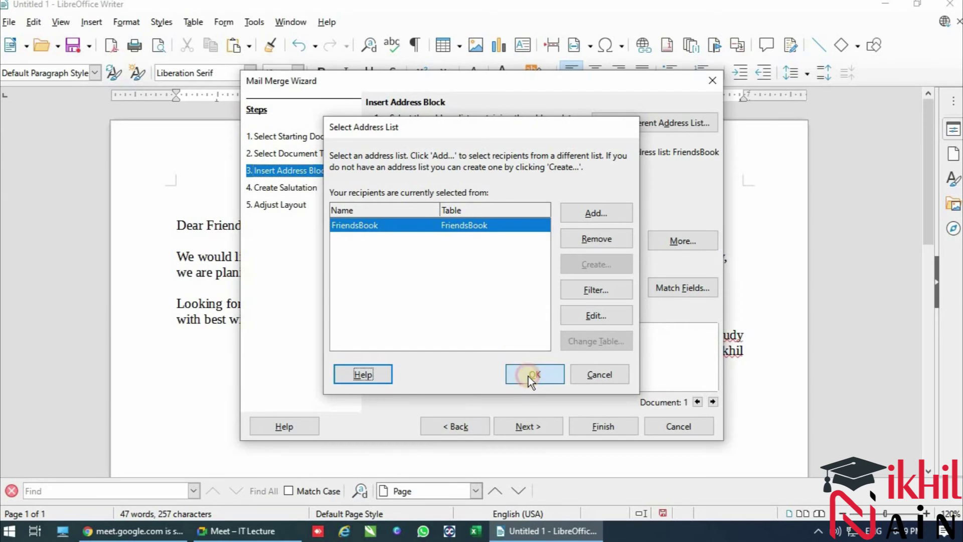
pyautogui.click(699, 241)
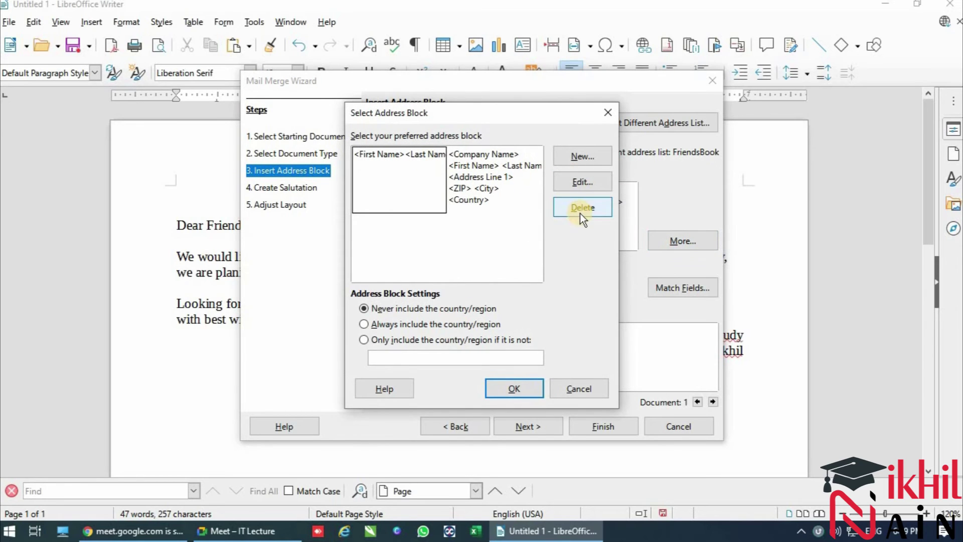
# Step: Start a new address block with First Name, Last Name, then Address Line 1 on its own line
pyautogui.click(580, 210)
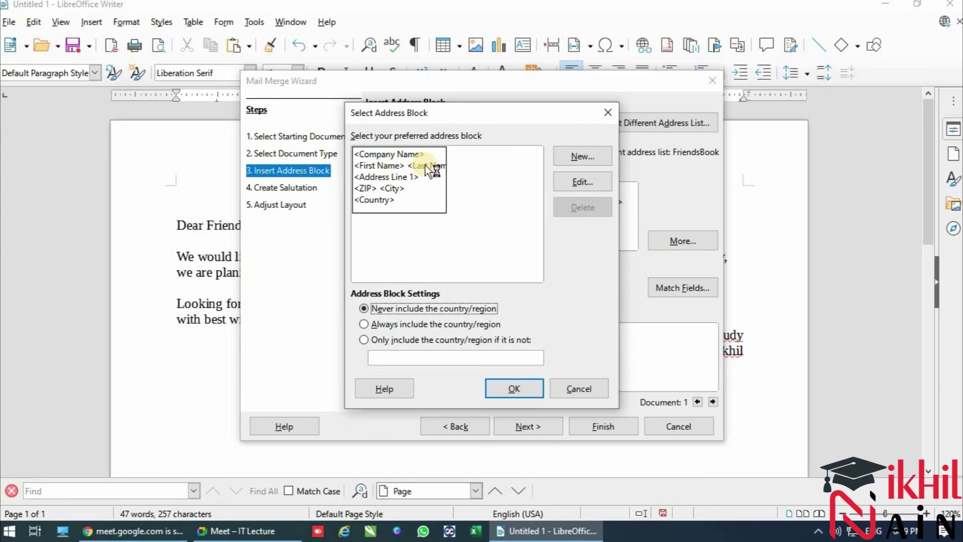
pyautogui.click(582, 155)
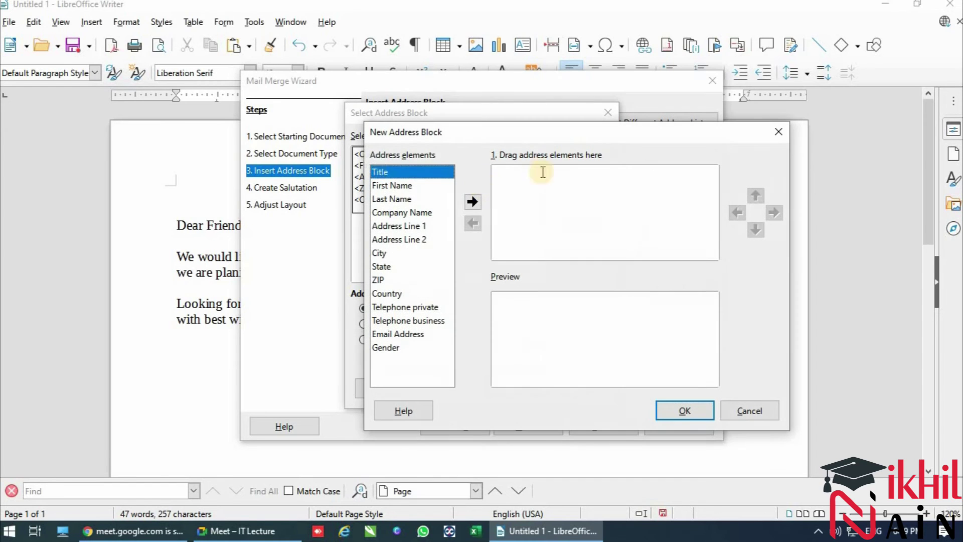
pyautogui.click(409, 187)
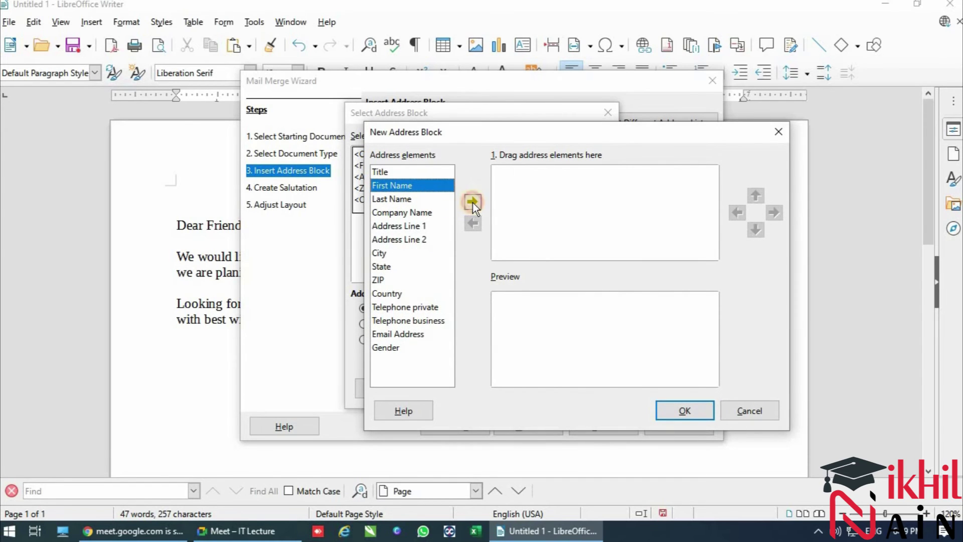
pyautogui.click(473, 203)
pyautogui.click(429, 197)
pyautogui.click(475, 201)
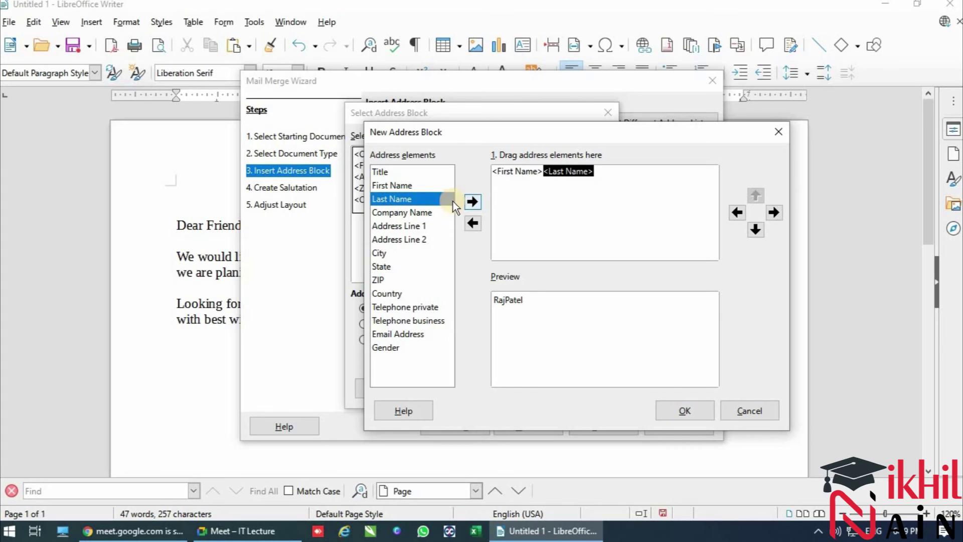
pyautogui.click(412, 227)
pyautogui.click(472, 204)
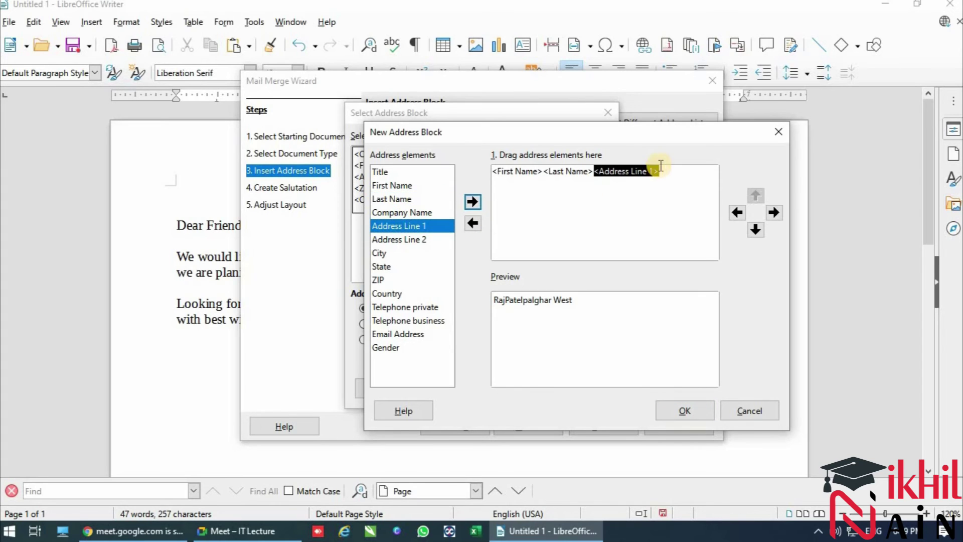
pyautogui.click(755, 230)
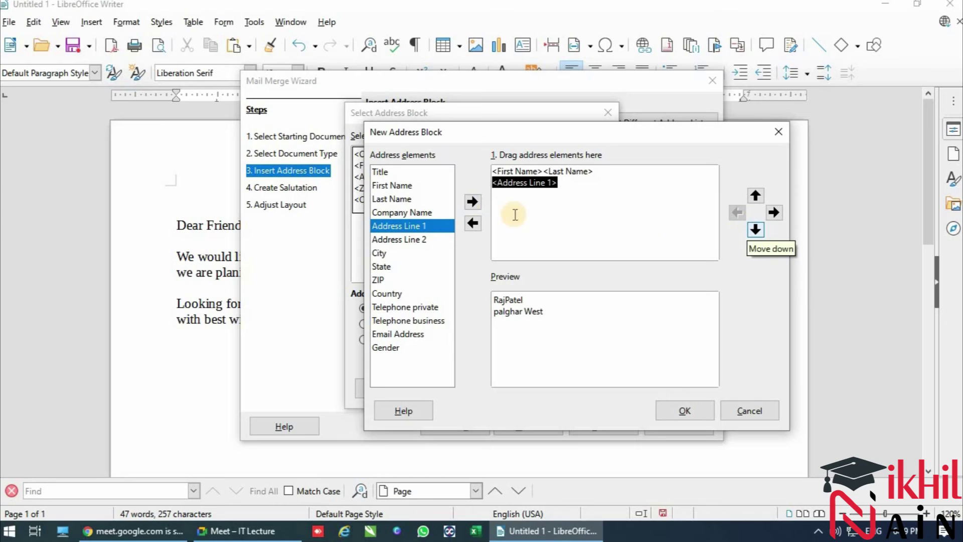
# Step: Add Address Line 2, City and ZIP on separate lines and confirm the block
pyautogui.click(409, 239)
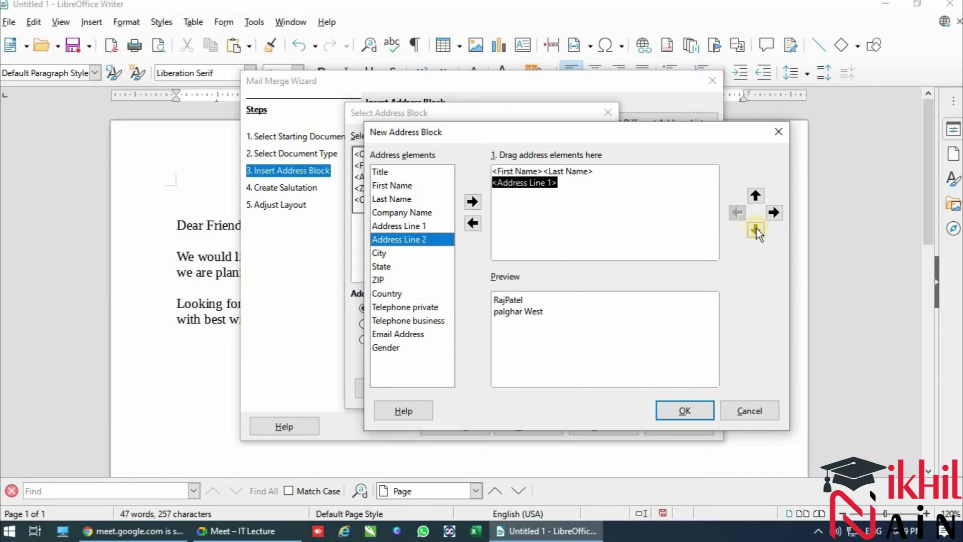
pyautogui.click(471, 202)
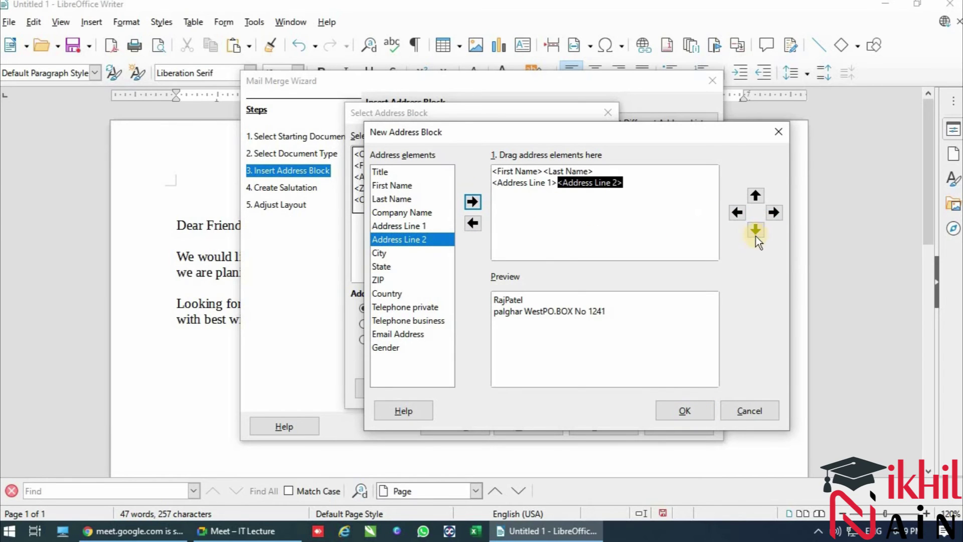
pyautogui.click(756, 233)
pyautogui.click(391, 252)
pyautogui.click(472, 202)
pyautogui.click(753, 230)
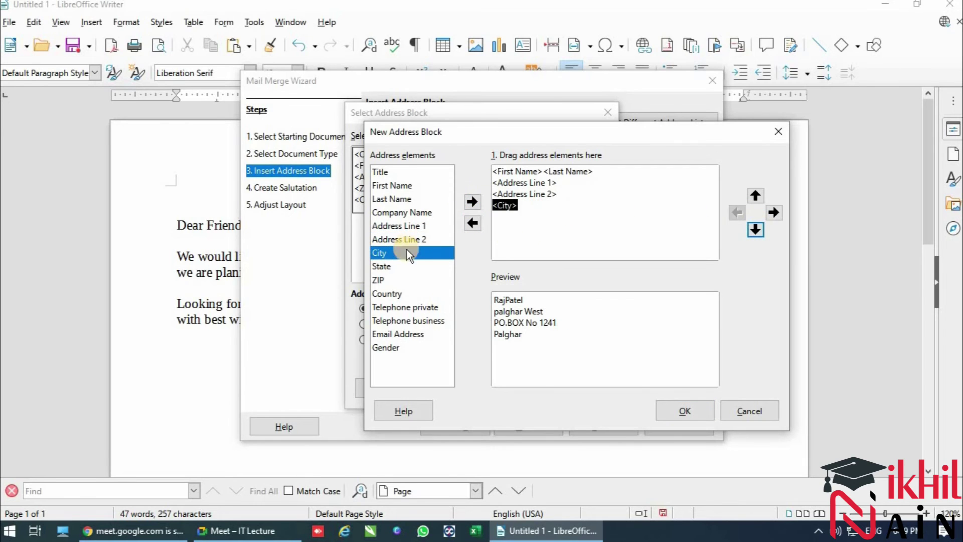
pyautogui.click(384, 280)
pyautogui.click(472, 202)
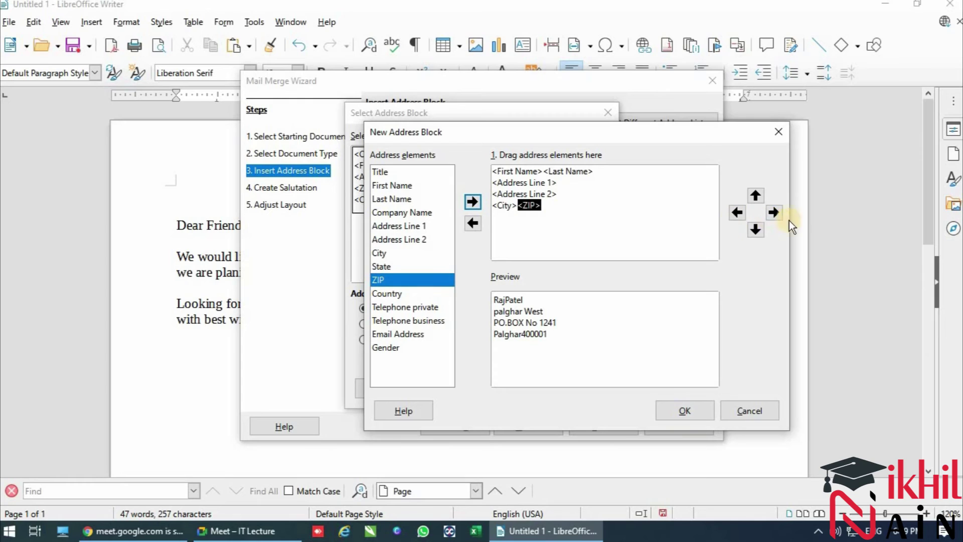
pyautogui.click(751, 232)
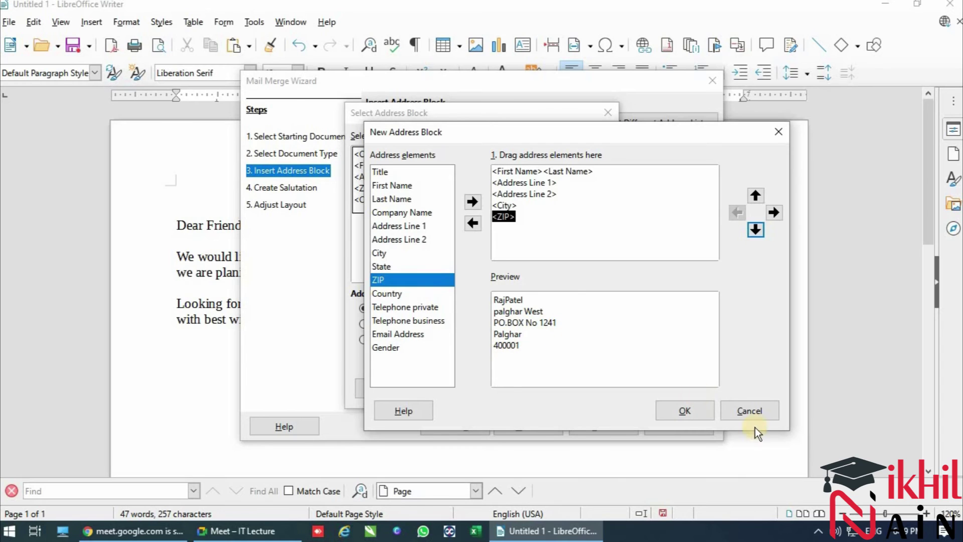
pyautogui.click(686, 411)
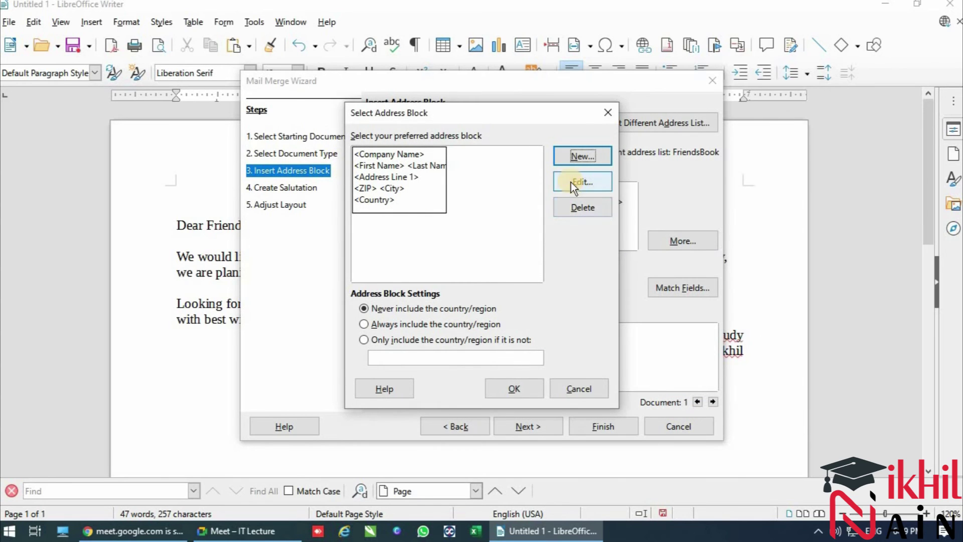
# Step: Use the new address block and set its Company Name match to [None]
pyautogui.click(532, 388)
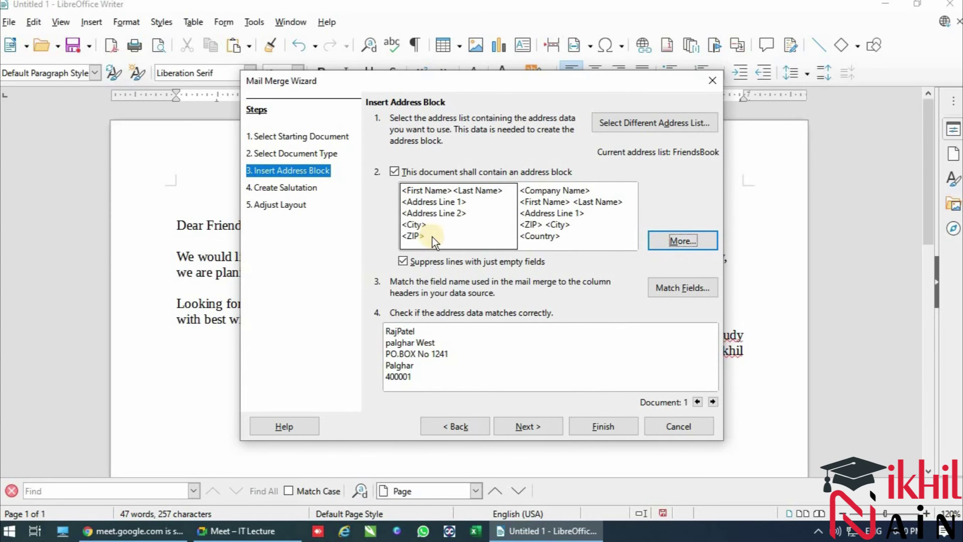
pyautogui.click(683, 290)
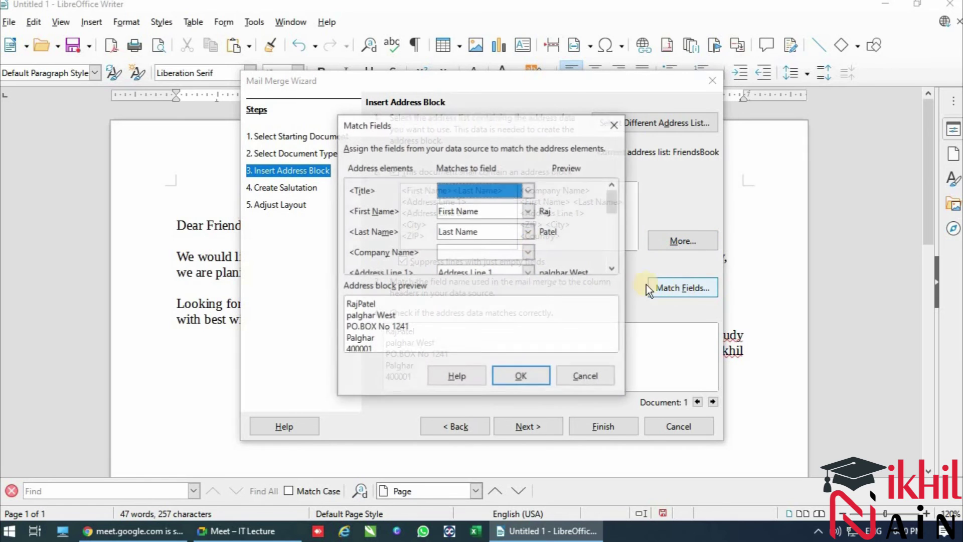
pyautogui.scroll(-2, 495, 231)
pyautogui.scroll(-1, 550, 237)
pyautogui.scroll(-2, 510, 248)
pyautogui.scroll(-2, 511, 251)
pyautogui.scroll(1, 511, 252)
pyautogui.click(523, 251)
pyautogui.click(462, 257)
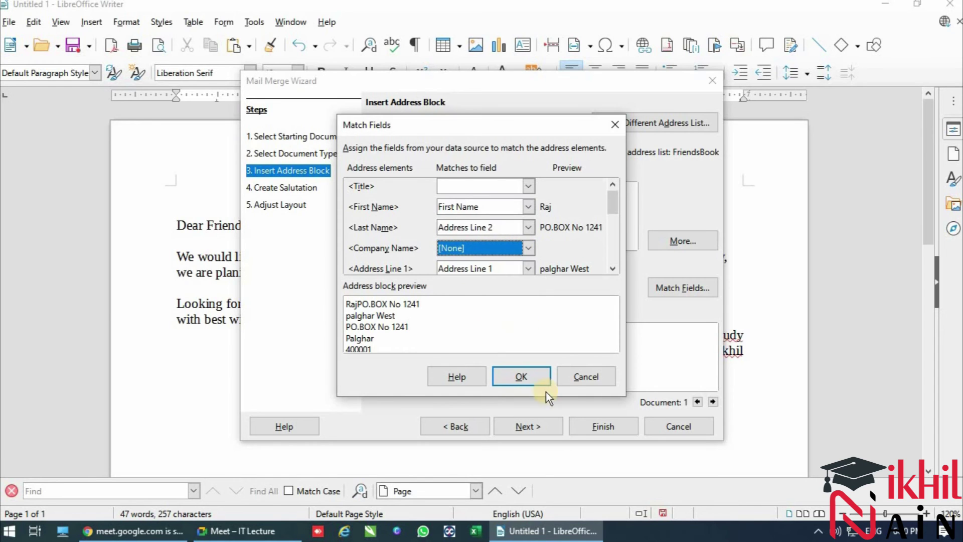
pyautogui.click(519, 377)
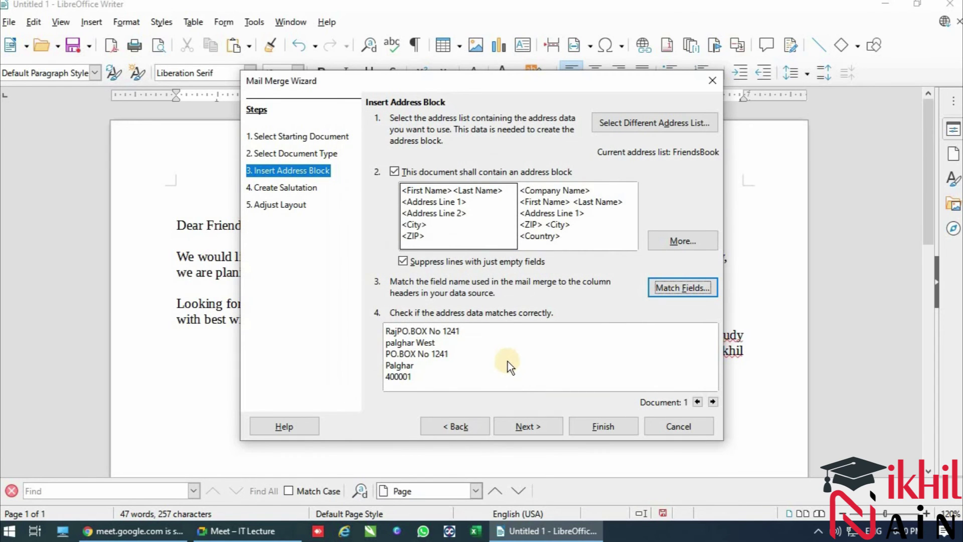
# Step: Rematch Last Name to the Last Name column, then continue to the salutation page
pyautogui.click(682, 288)
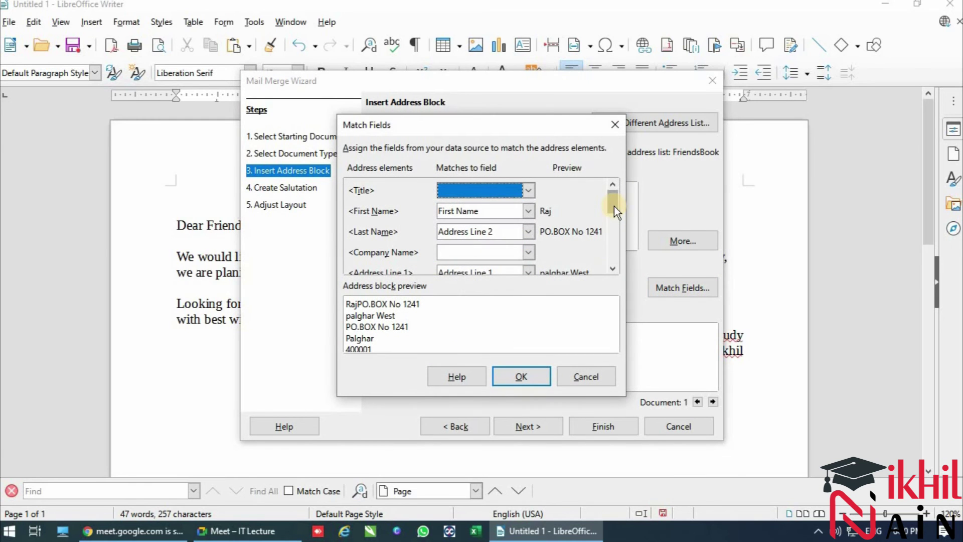
pyautogui.moveTo(614, 206); pyautogui.dragTo(615, 220)
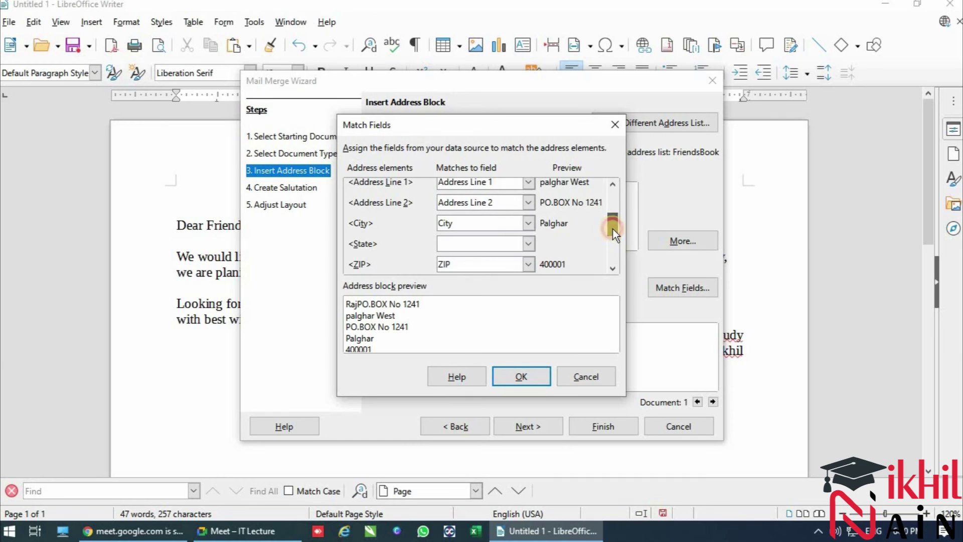
pyautogui.moveTo(613, 230); pyautogui.dragTo(572, 215)
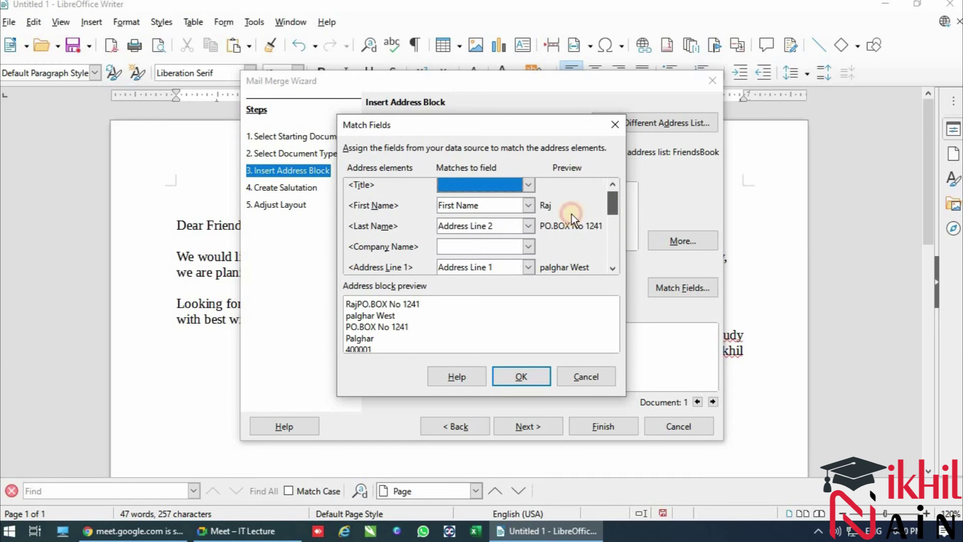
pyautogui.click(517, 225)
pyautogui.click(467, 265)
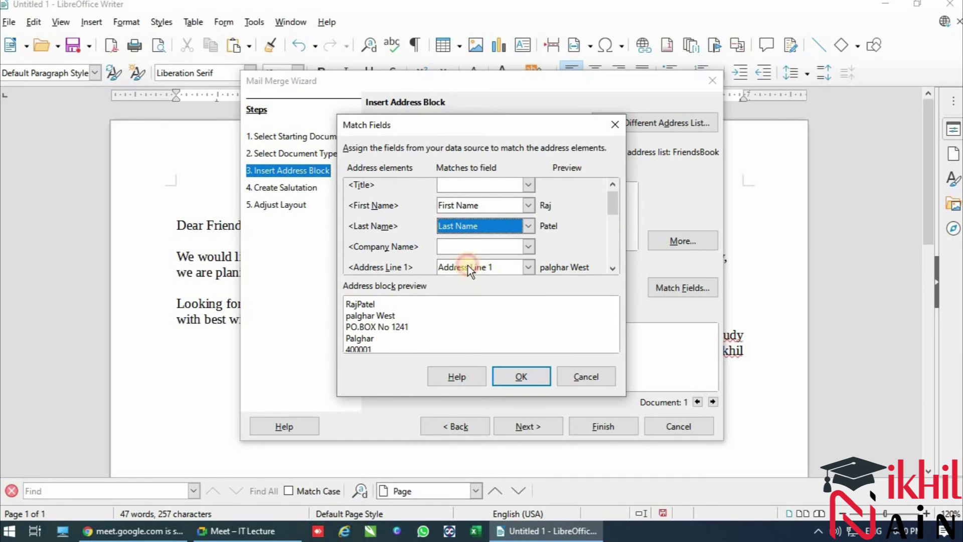
pyautogui.click(519, 375)
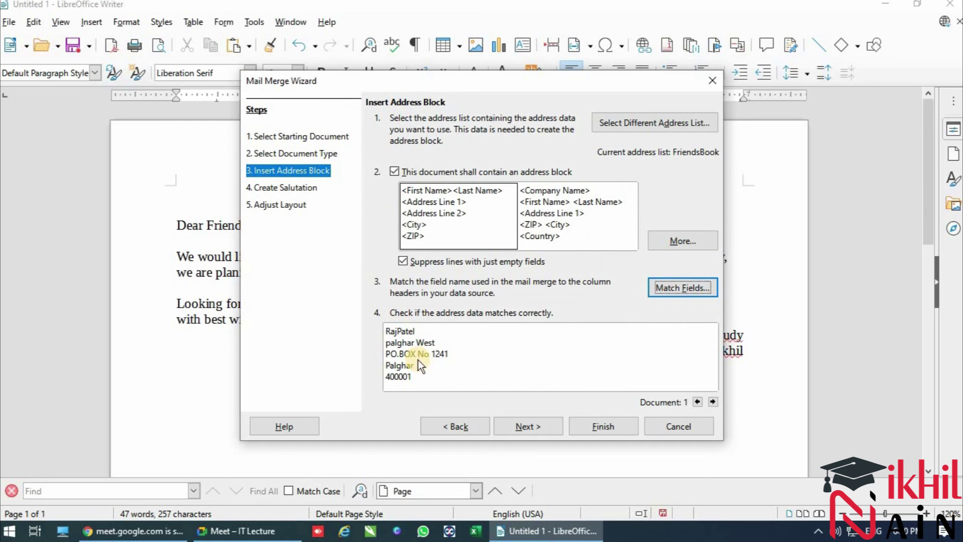
pyautogui.click(530, 425)
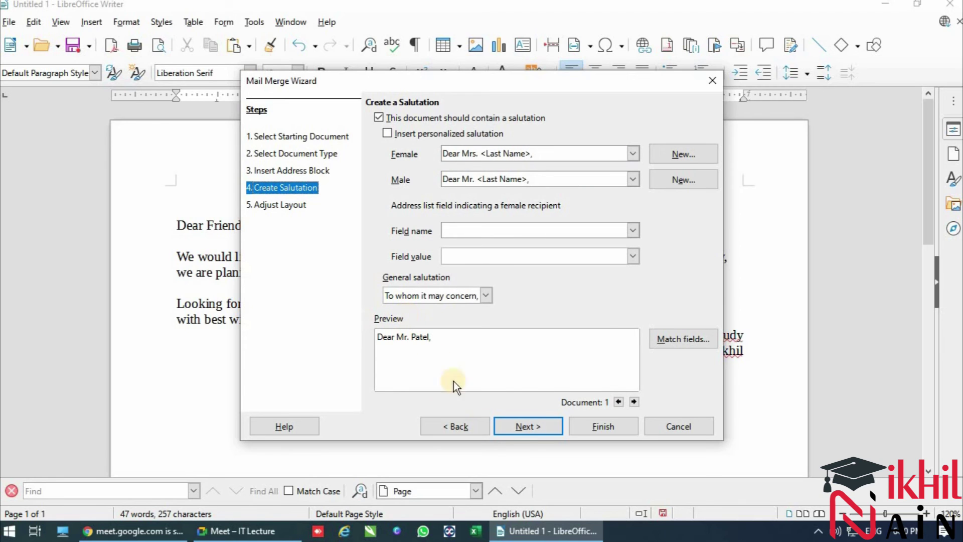
# Step: Place the address block 2.24" from the top and finish the wizard
pyautogui.click(537, 432)
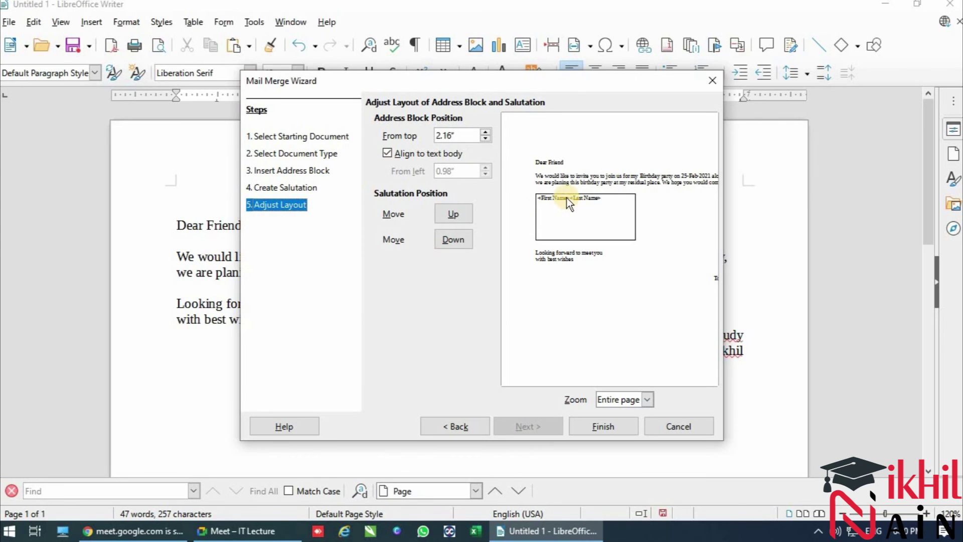
pyautogui.click(484, 132)
pyautogui.click(484, 132)
pyautogui.click(484, 131)
pyautogui.click(484, 132)
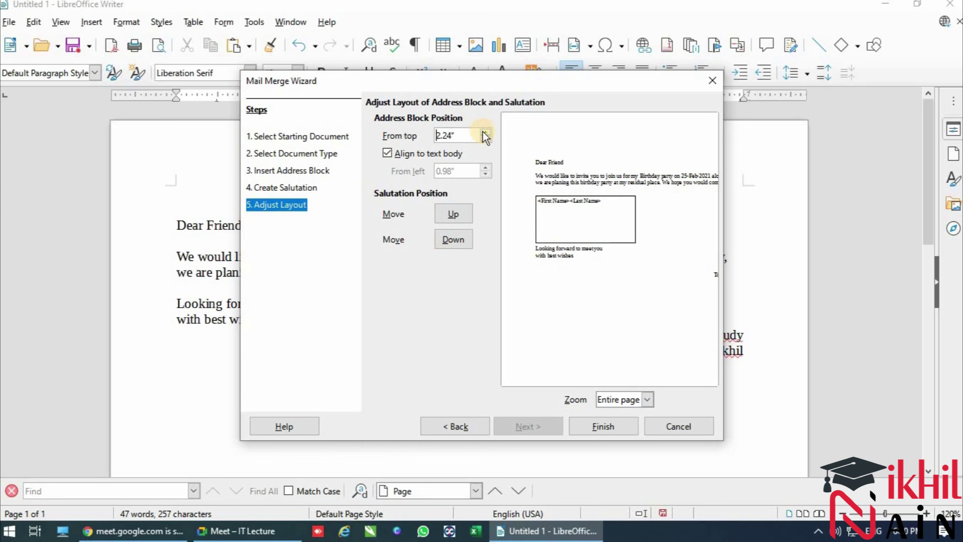
pyautogui.click(598, 426)
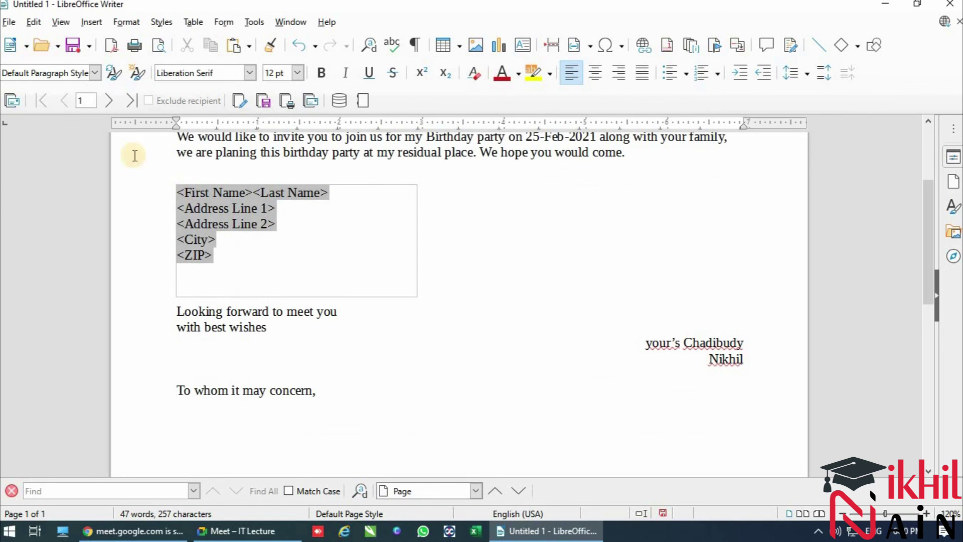
# Step: Move the address block frame to the top of the letter, above Dear Friend
pyautogui.scroll(5, 221, 257)
pyautogui.click(381, 311)
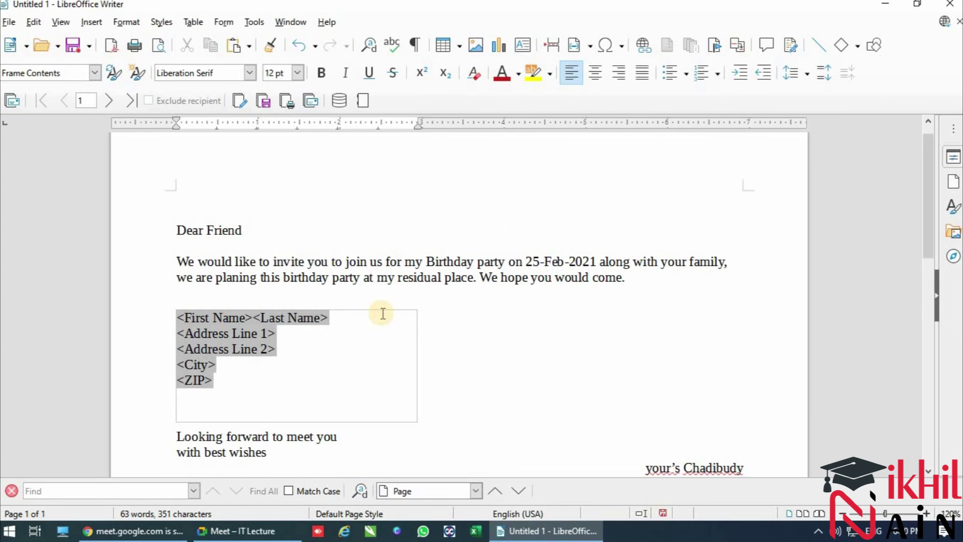
pyautogui.moveTo(381, 309); pyautogui.dragTo(381, 196)
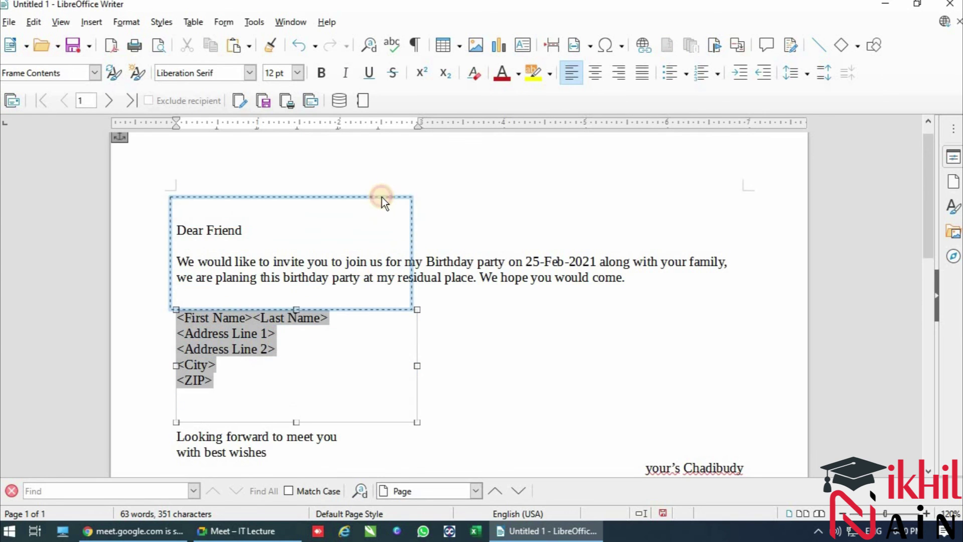
pyautogui.click(352, 224)
pyautogui.moveTo(350, 222); pyautogui.dragTo(416, 229)
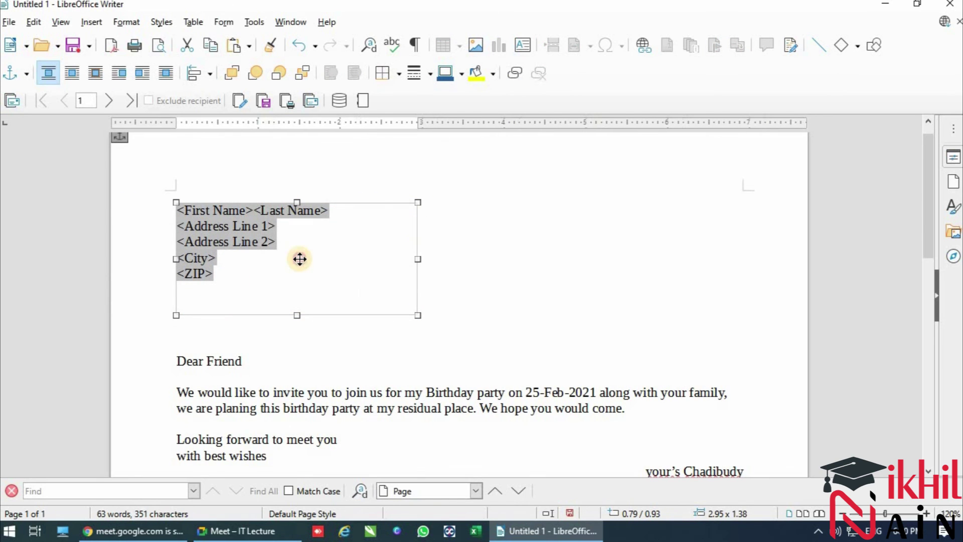
pyautogui.click(272, 363)
# Step: Delete the 'To whom it may concern,' line and preview the second recipient's letter
pyautogui.scroll(-3, 269, 361)
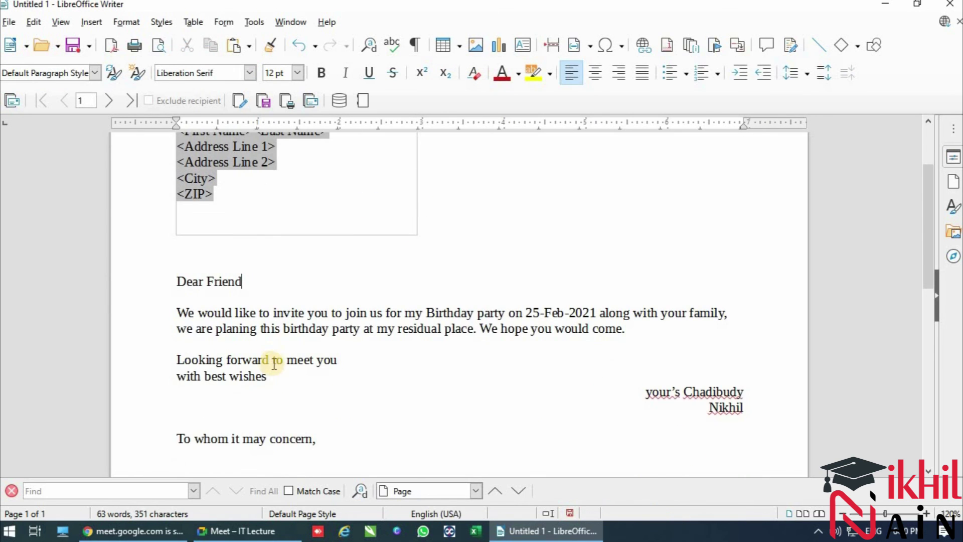
pyautogui.scroll(-3, 229, 422)
pyautogui.moveTo(317, 353); pyautogui.dragTo(175, 351)
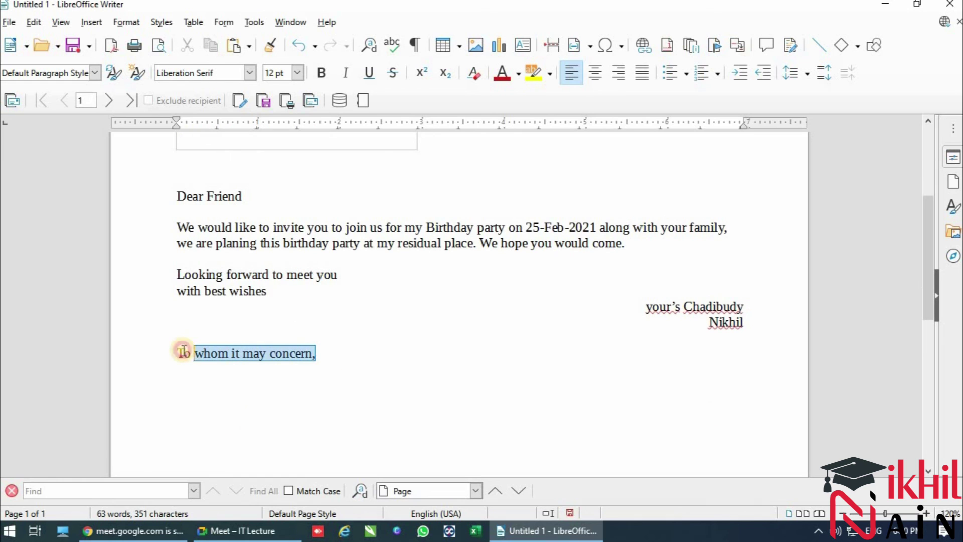
pyautogui.press('Delete')
pyautogui.scroll(7, 266, 340)
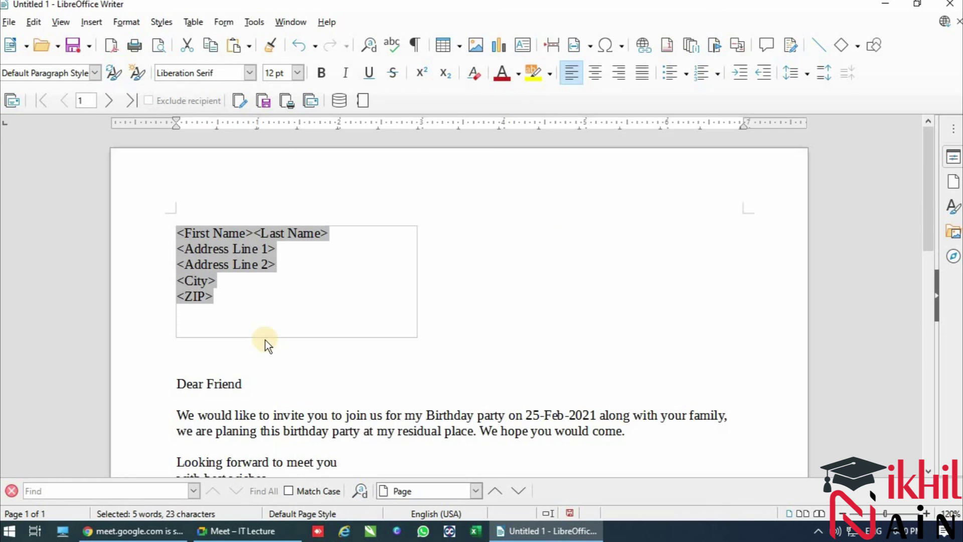
pyautogui.click(109, 102)
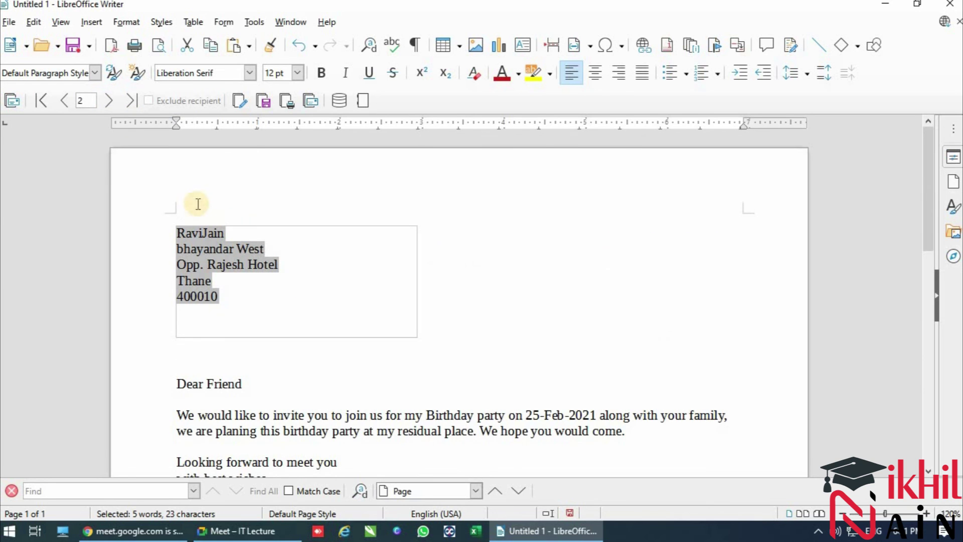
# Step: Preview records 3 and 1, then generate the individual merged letters as one document
pyautogui.click(107, 101)
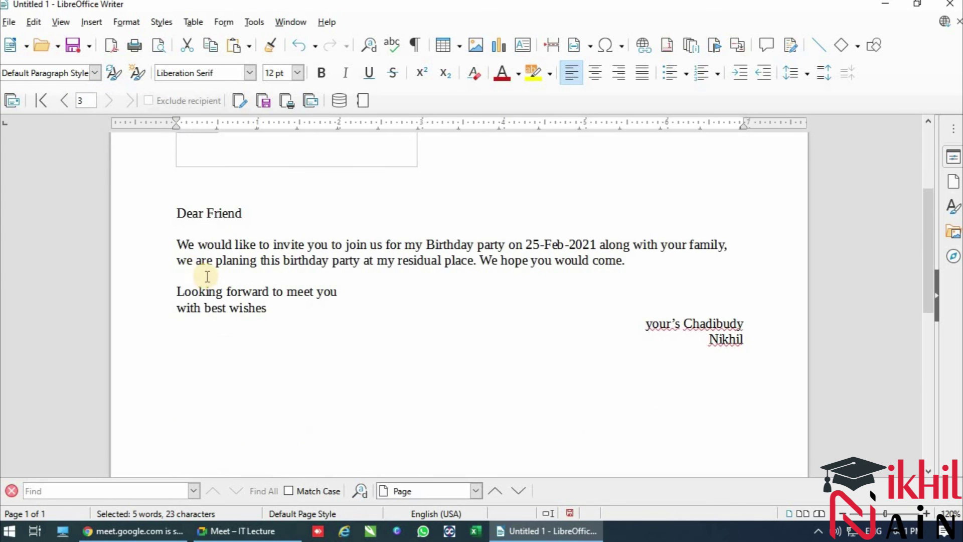
pyautogui.click(42, 100)
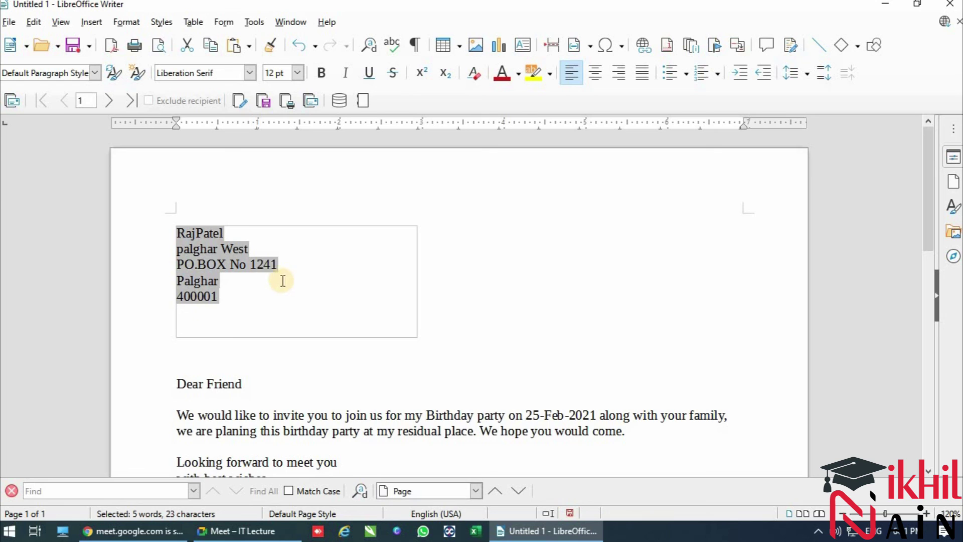
pyautogui.click(238, 102)
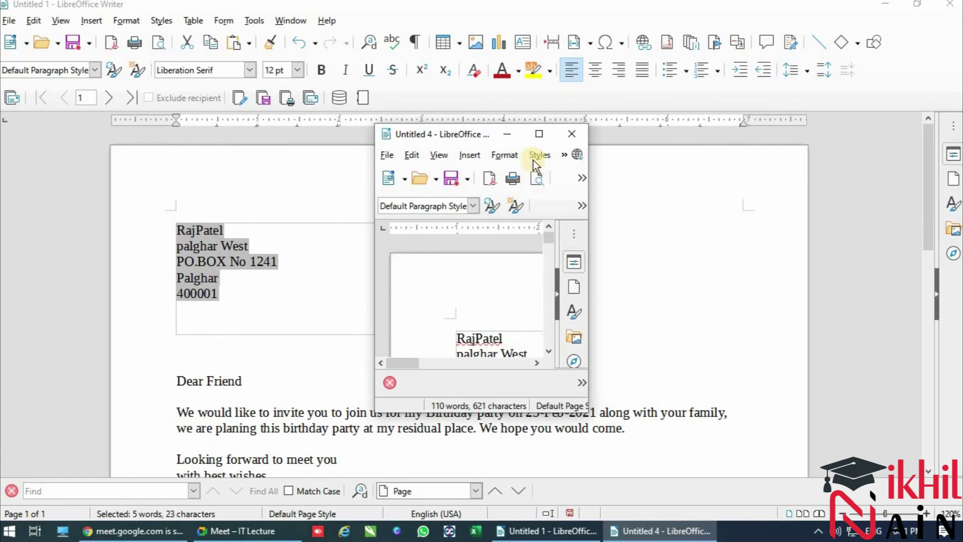
# Step: Maximize the merged Untitled 4 window and review all five personalised letters
pyautogui.click(538, 134)
pyautogui.scroll(-3, 279, 272)
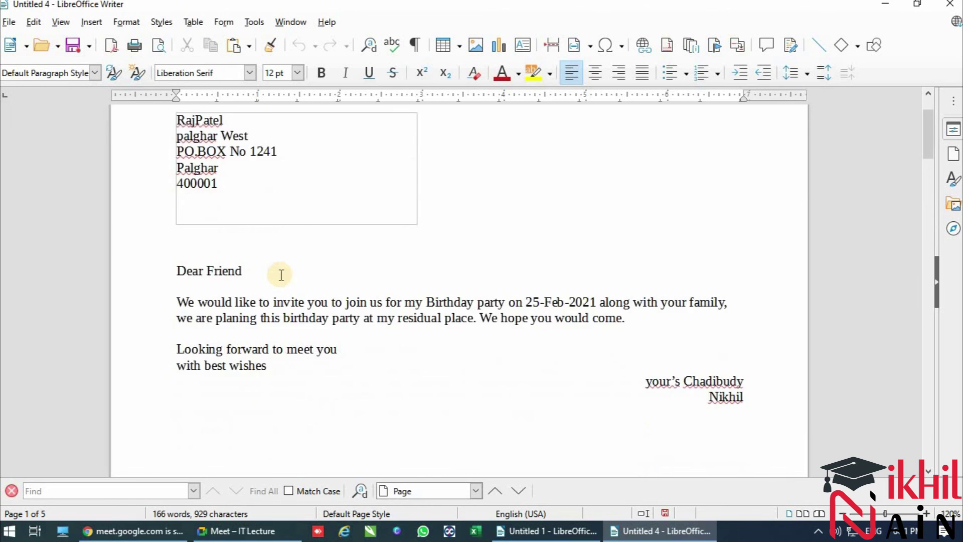
pyautogui.scroll(-5, 279, 272)
pyautogui.scroll(-5, 281, 273)
pyautogui.scroll(-3, 289, 279)
pyautogui.scroll(-4, 289, 278)
pyautogui.scroll(-1, 289, 279)
pyautogui.scroll(-4, 289, 279)
pyautogui.scroll(-4, 290, 280)
pyautogui.scroll(-10, 290, 280)
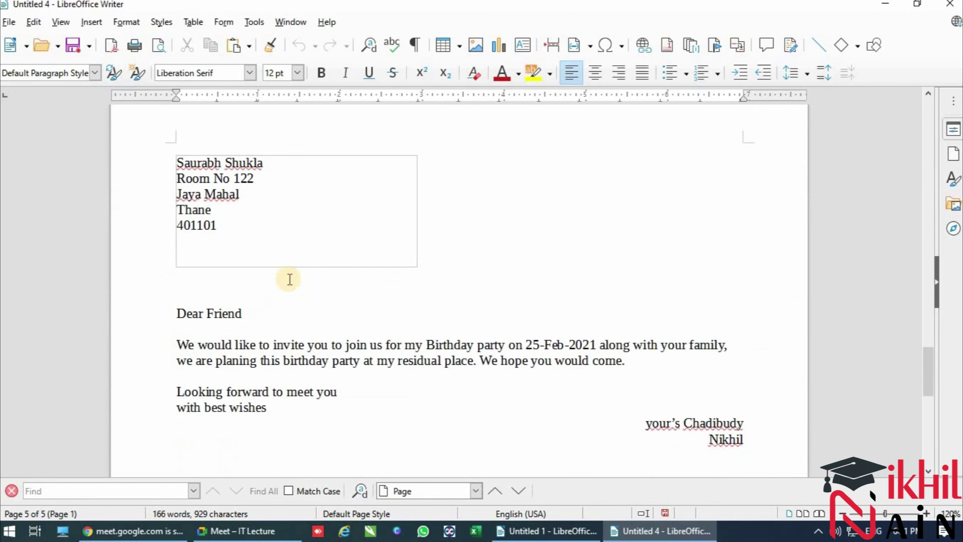
pyautogui.scroll(-3, 294, 274)
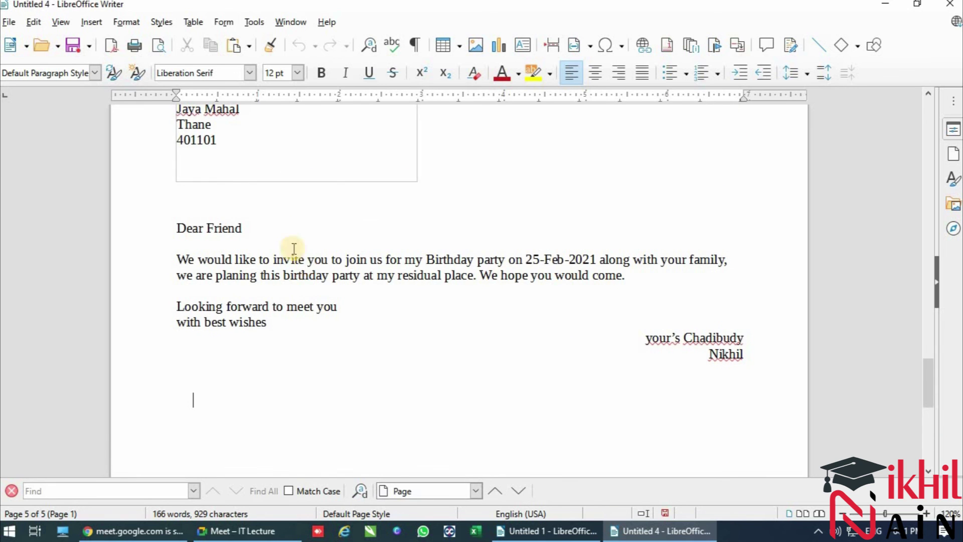
pyautogui.hotkey('alt', 'f')
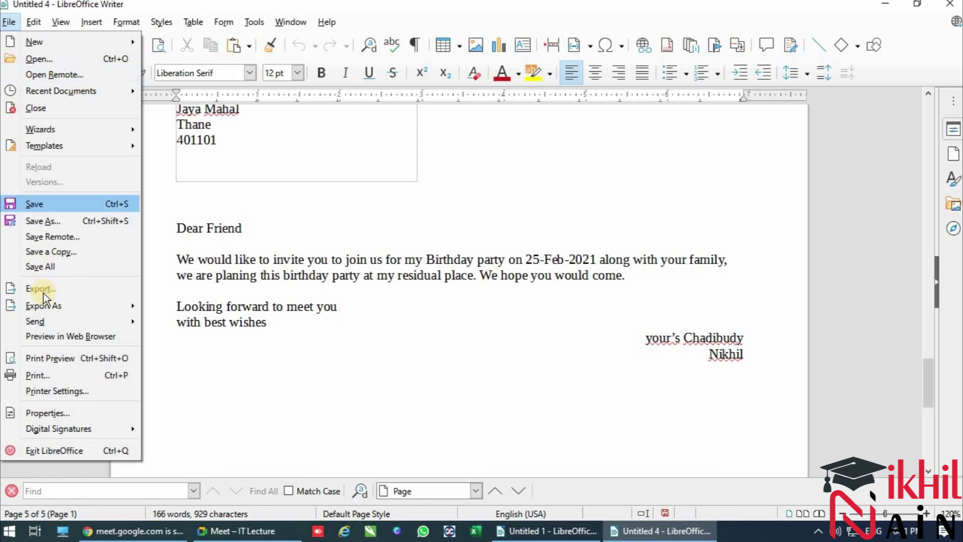
# Step: Save the merged letters as 'all Birthday Letter.odt'
pyautogui.click(56, 222)
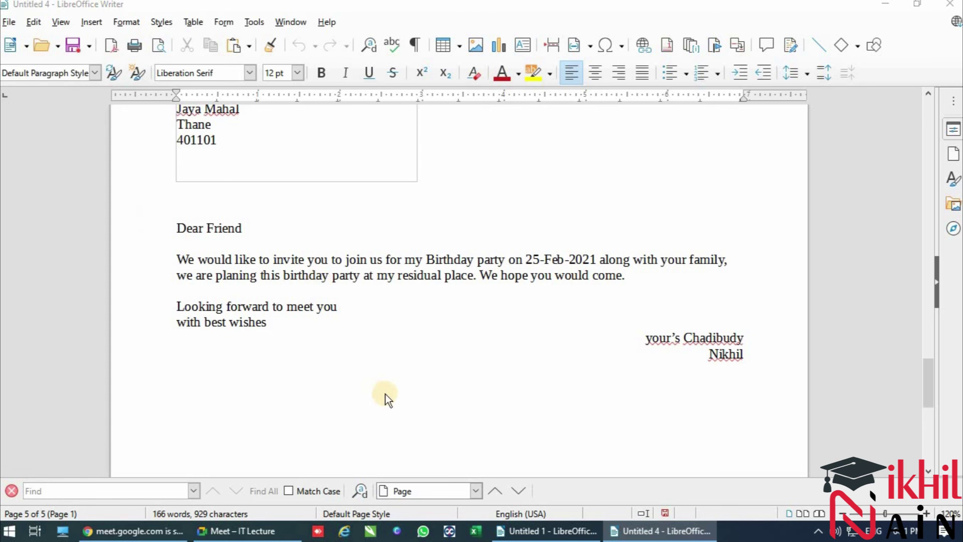
pyautogui.press('BackSpace')
pyautogui.write('Birthday Letter')
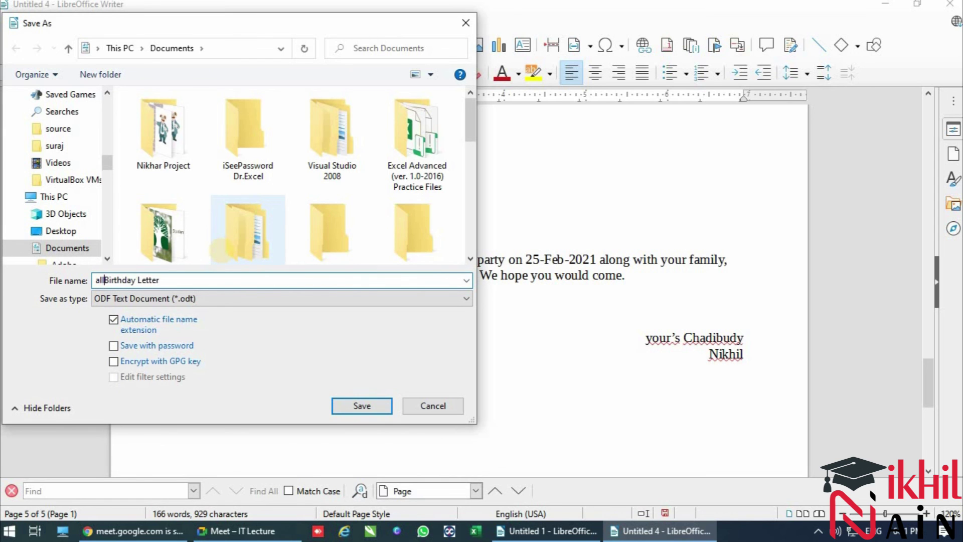
pyautogui.write('all')
pyautogui.press('Return')
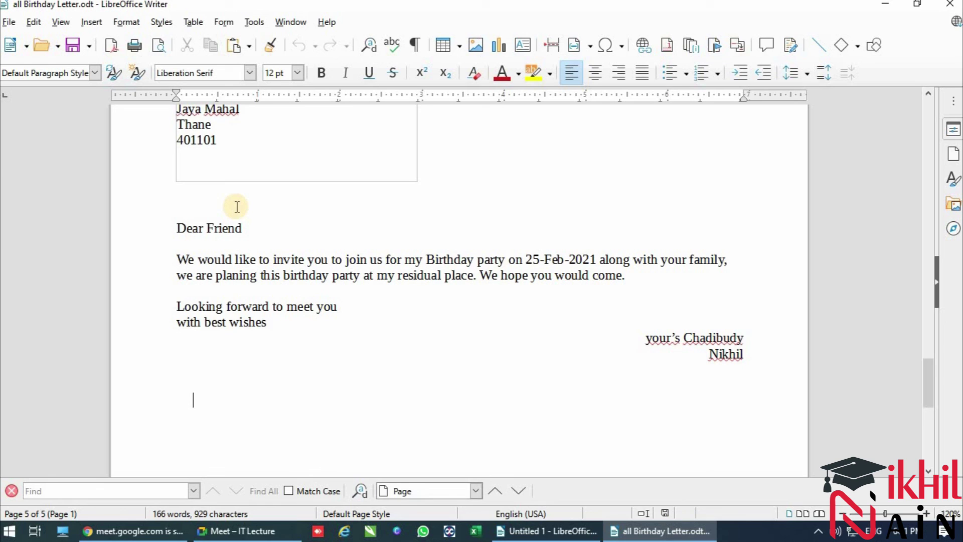